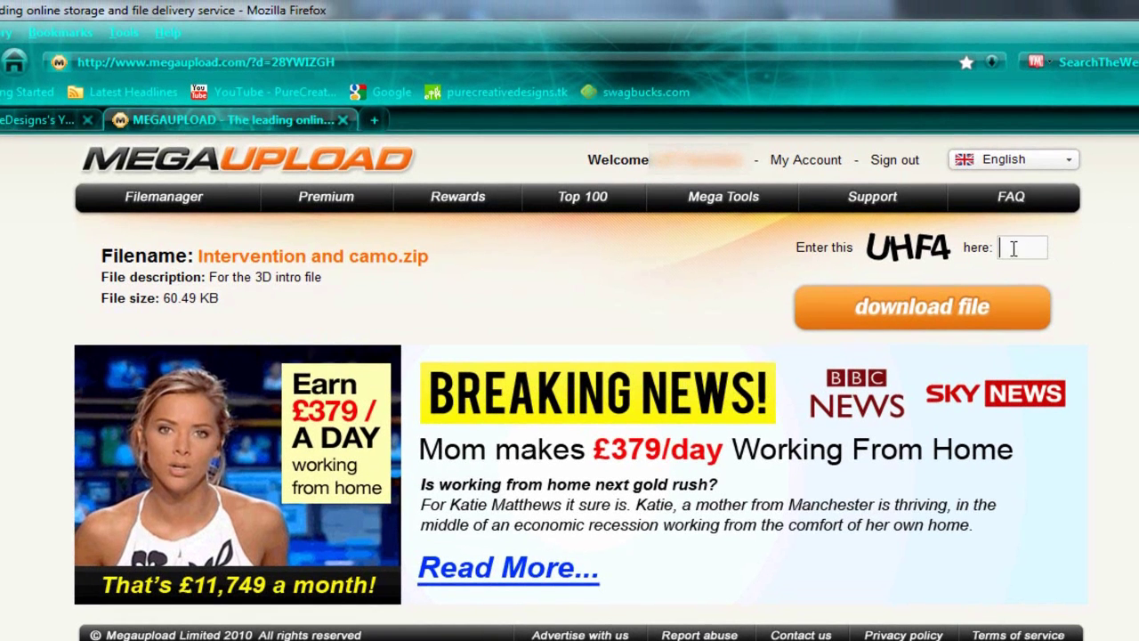
- Highlight the file size on the Megaupload download page for Intervention and camo.zip
drag(163, 299, 223, 300)
click(223, 300)
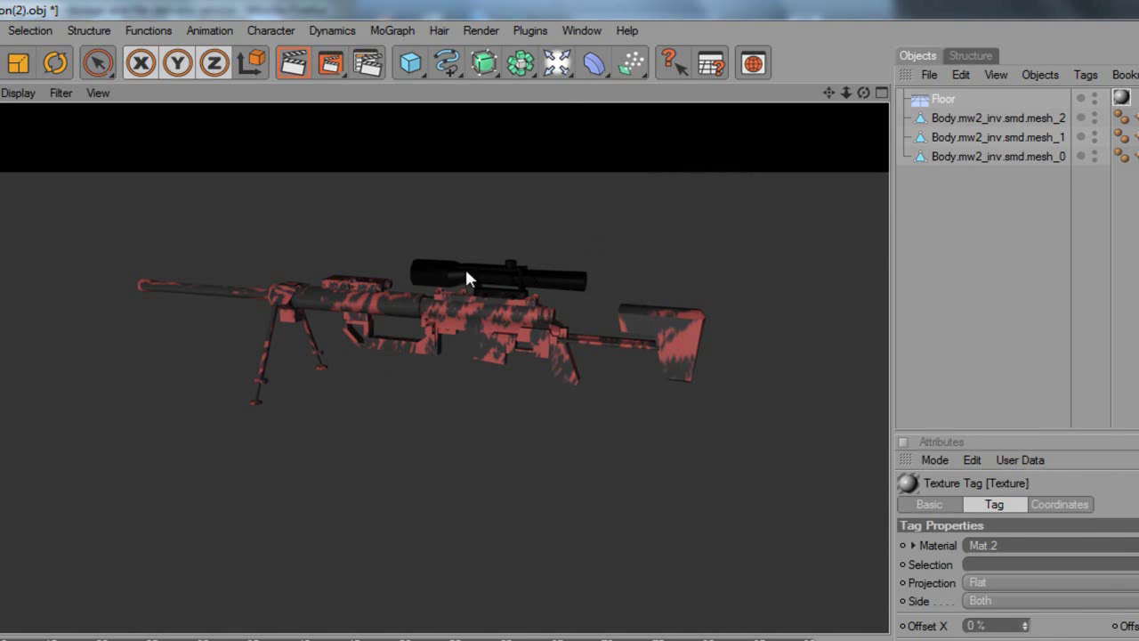
- Replace the finished rifle with a new empty Untitled 2 scene via File > New
click(21, 31)
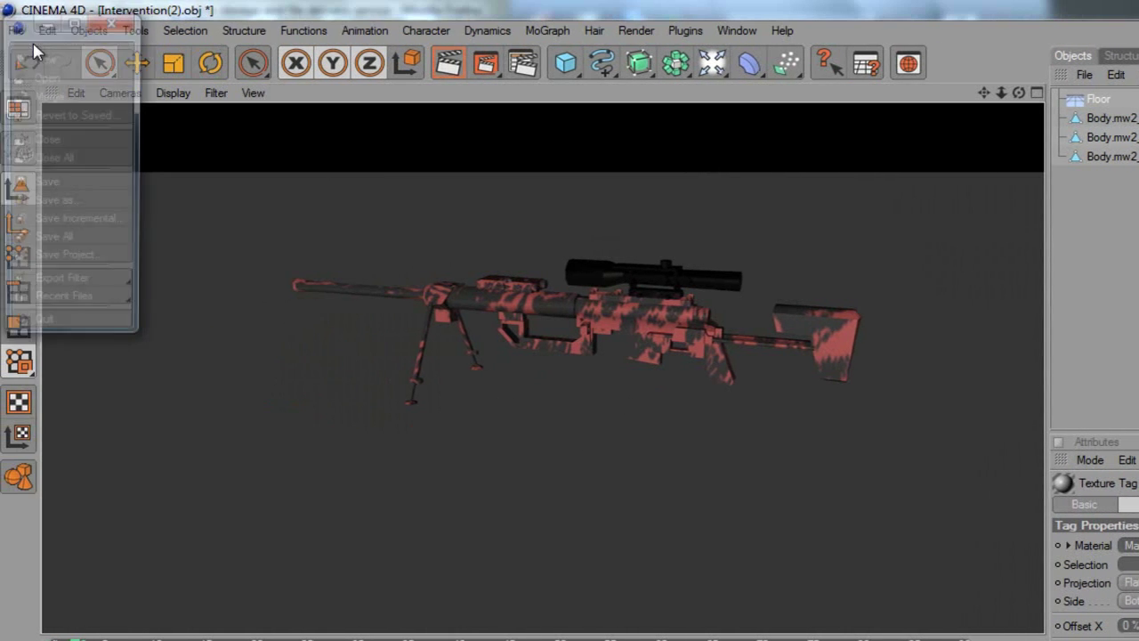
click(40, 57)
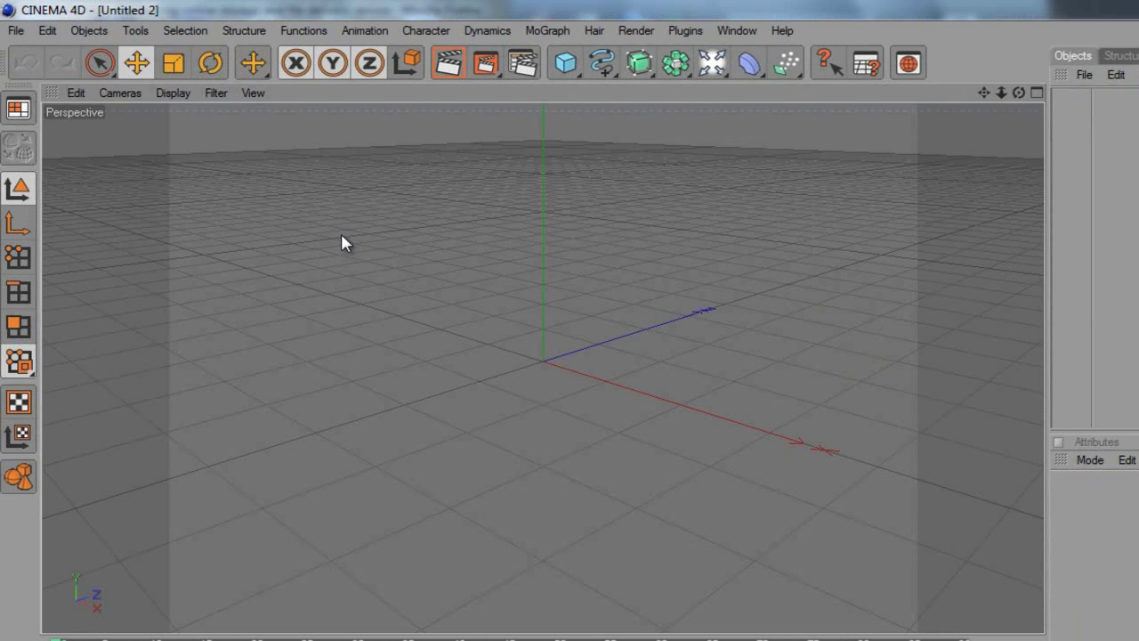
click(16, 31)
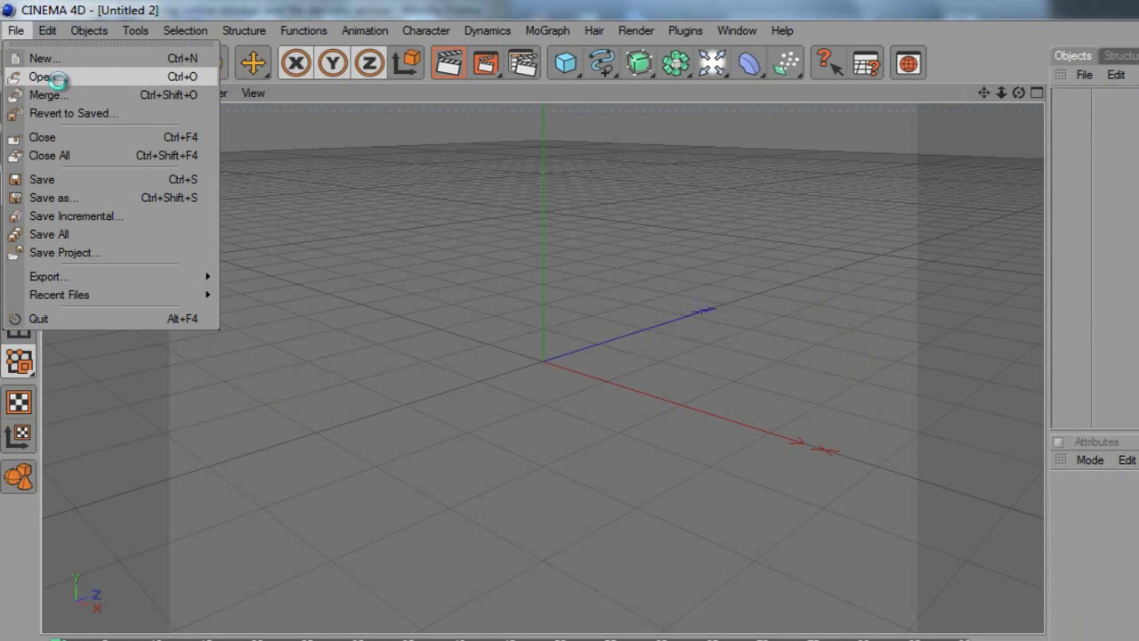
- Open Intervention(2).obj from the Desktop, reaching Wavefront Import settings at scale 1
click(56, 77)
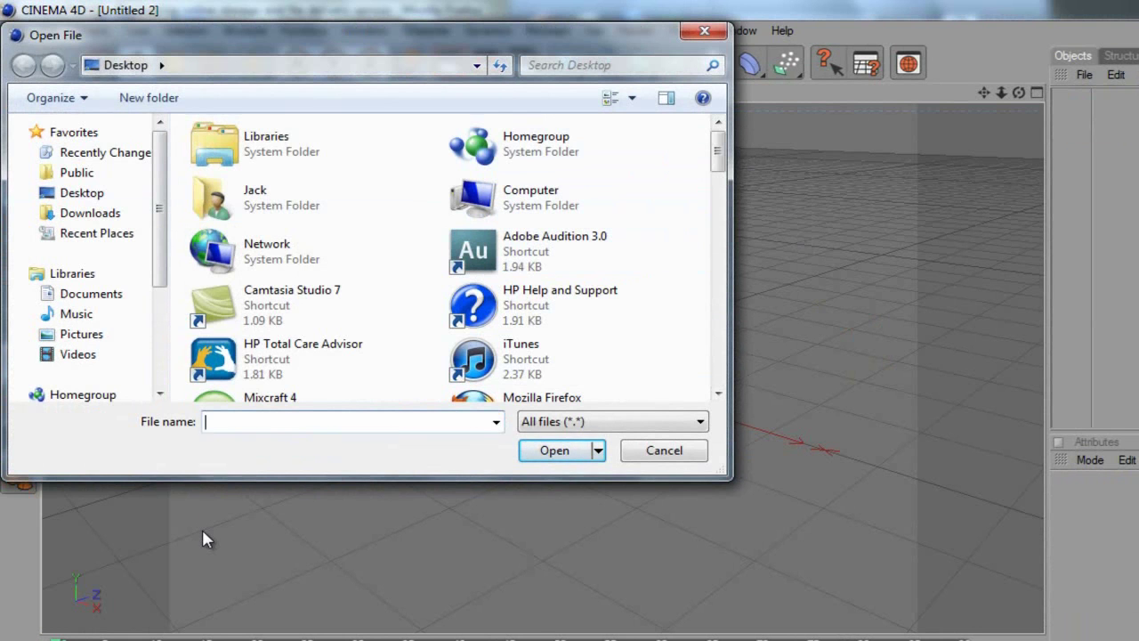
text(in)
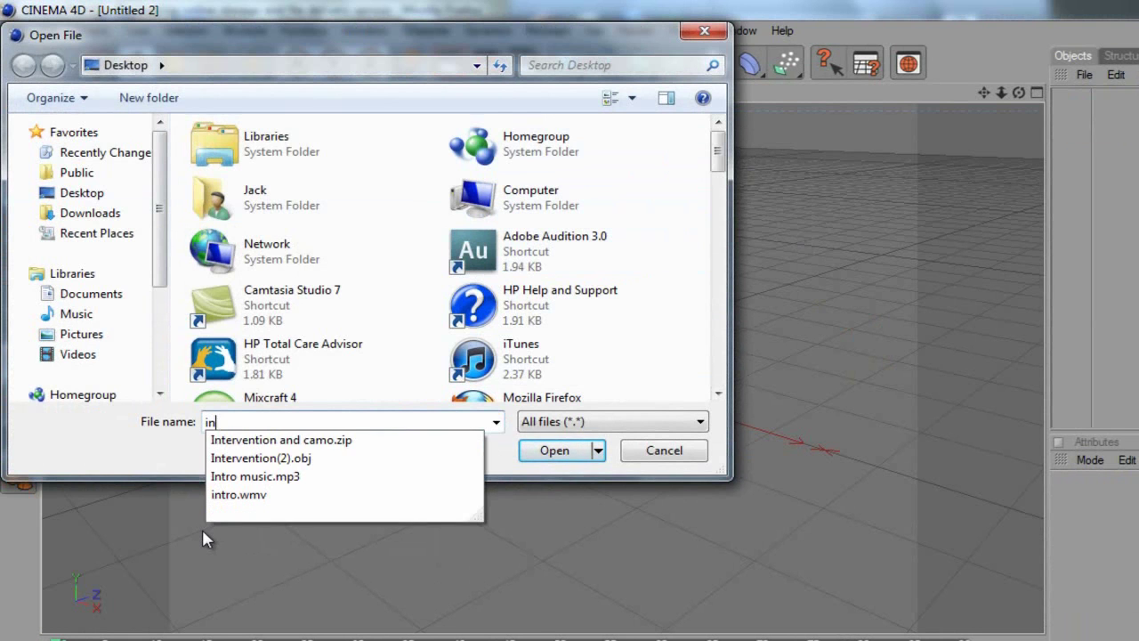
click(307, 458)
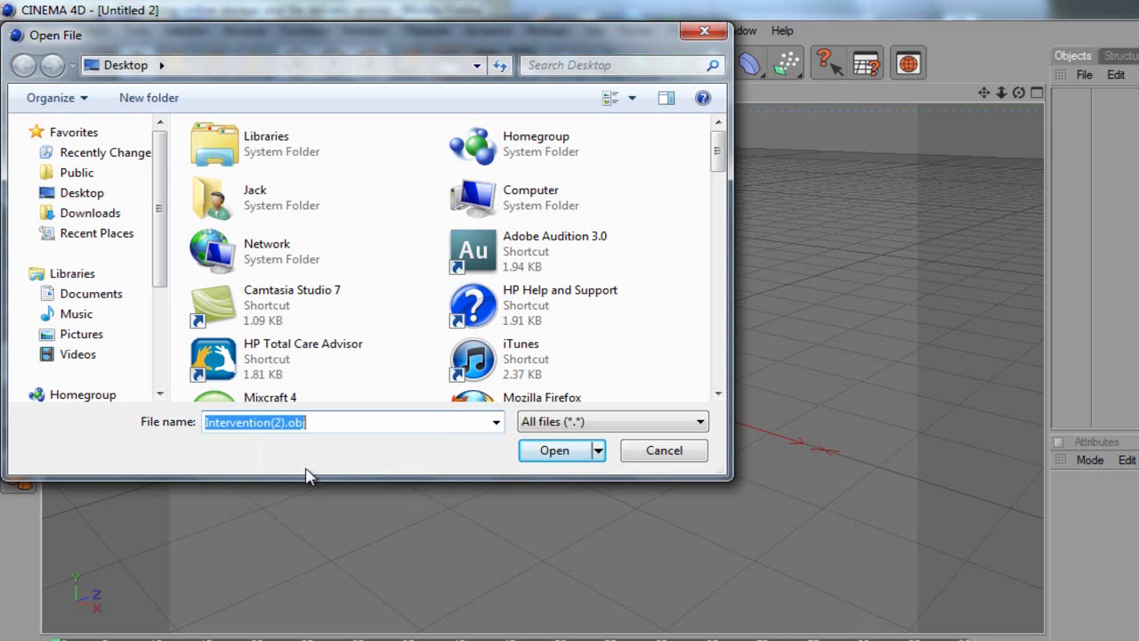
click(301, 421)
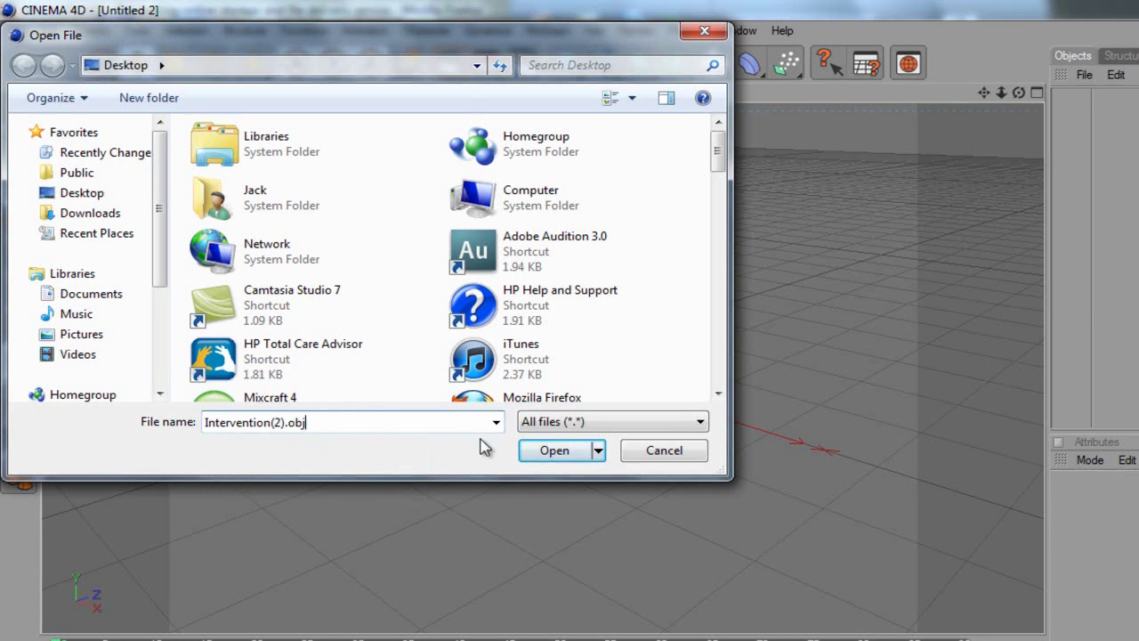
click(554, 458)
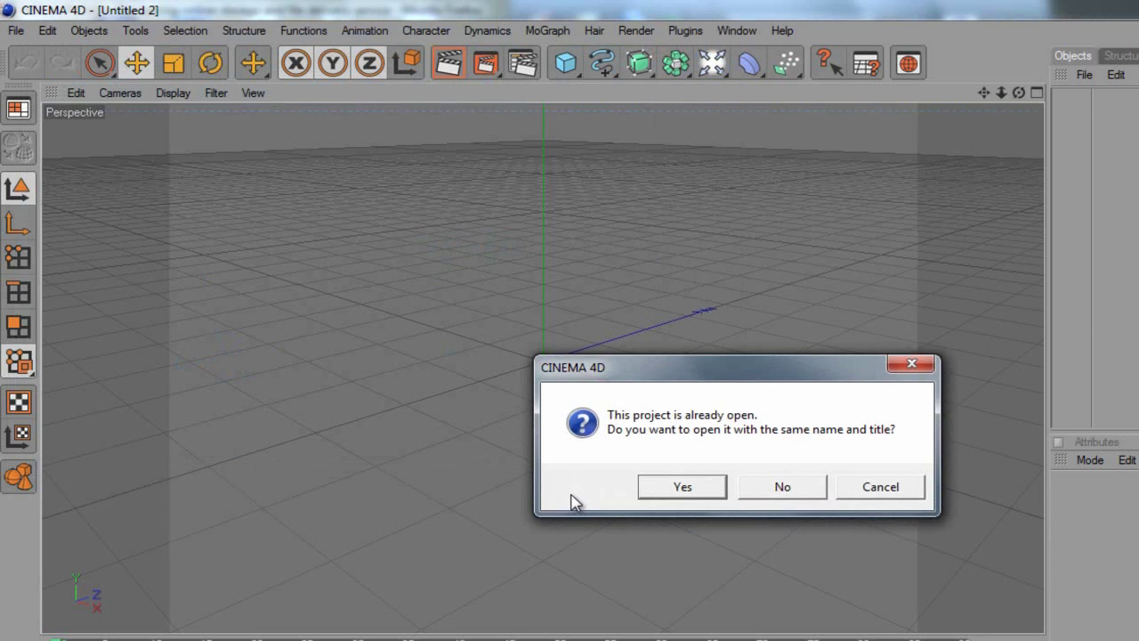
click(690, 487)
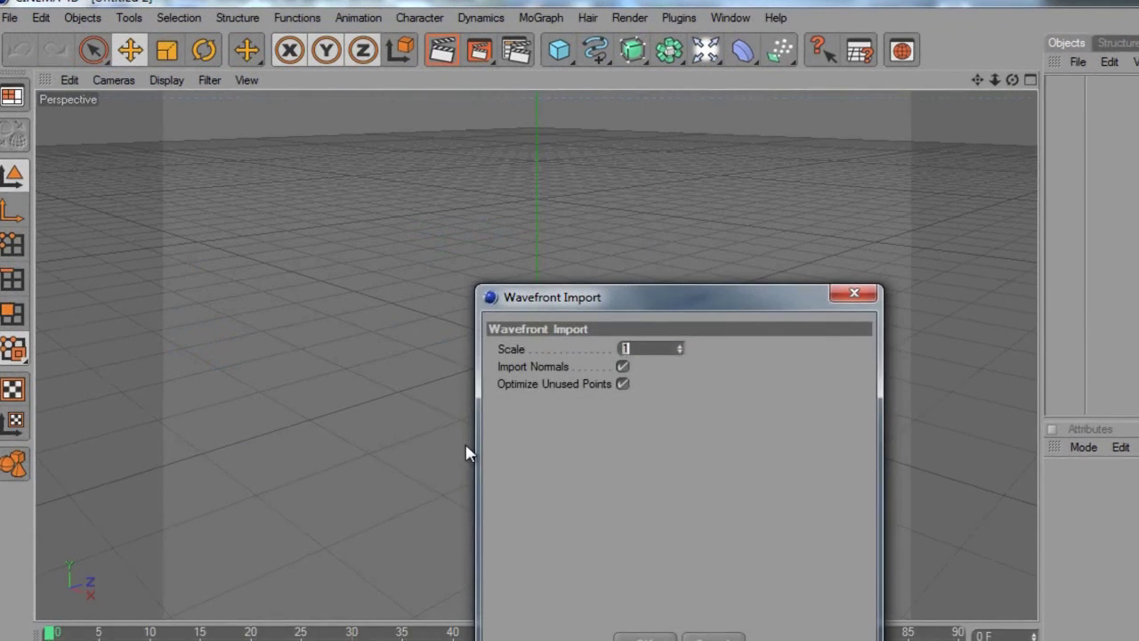
drag(621, 247, 599, 122)
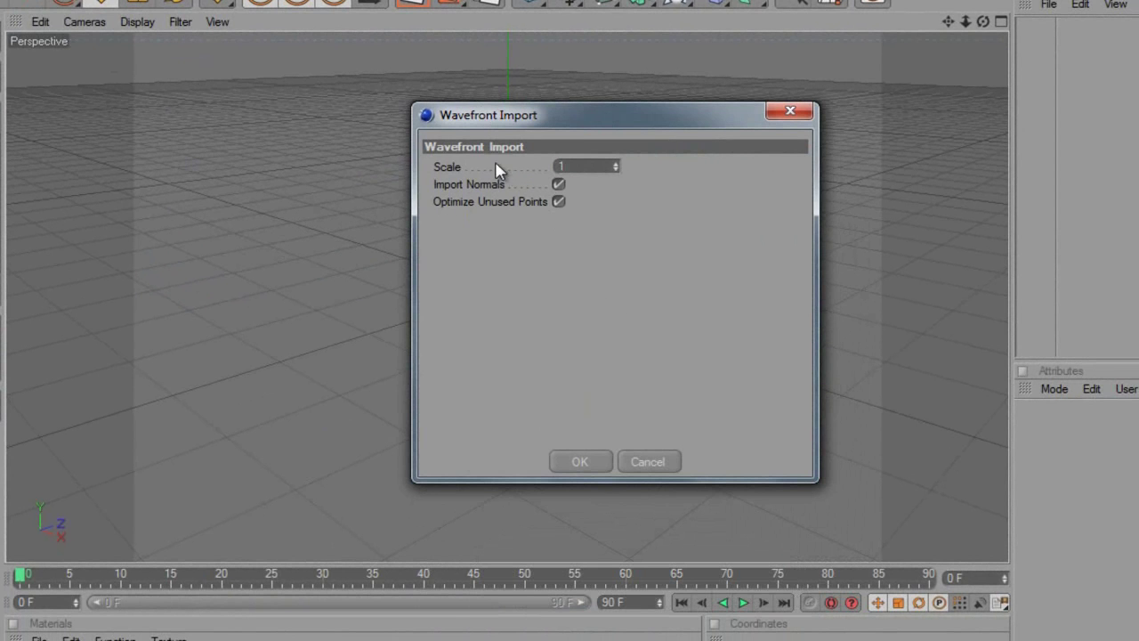
- Import the rifle model and select its lower part, stock and remaining parts together
click(608, 461)
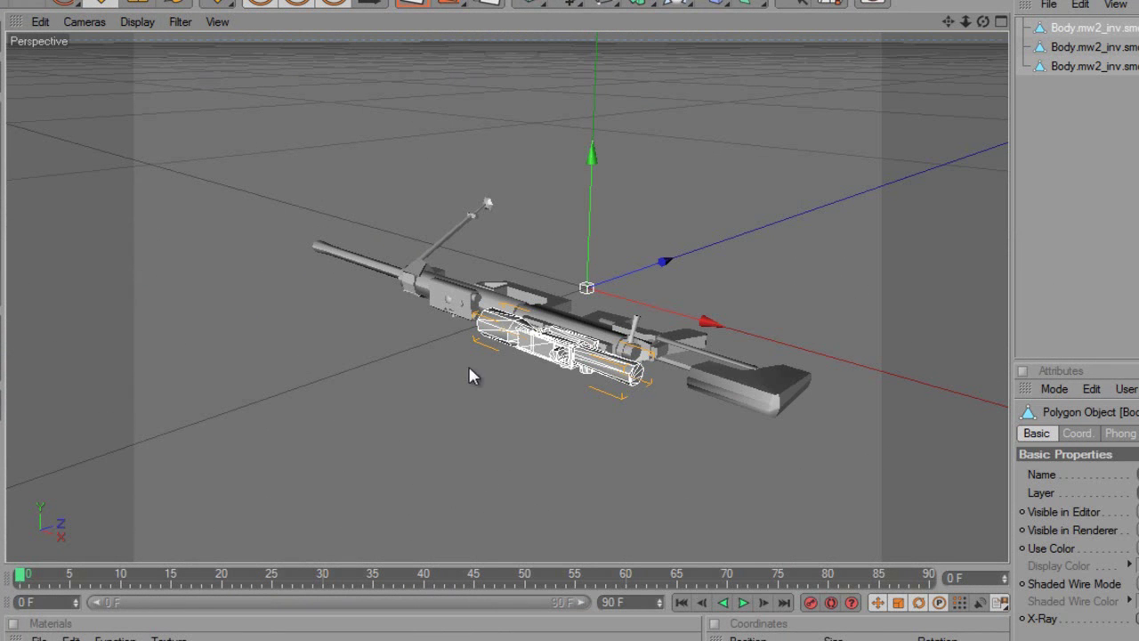
click(539, 370)
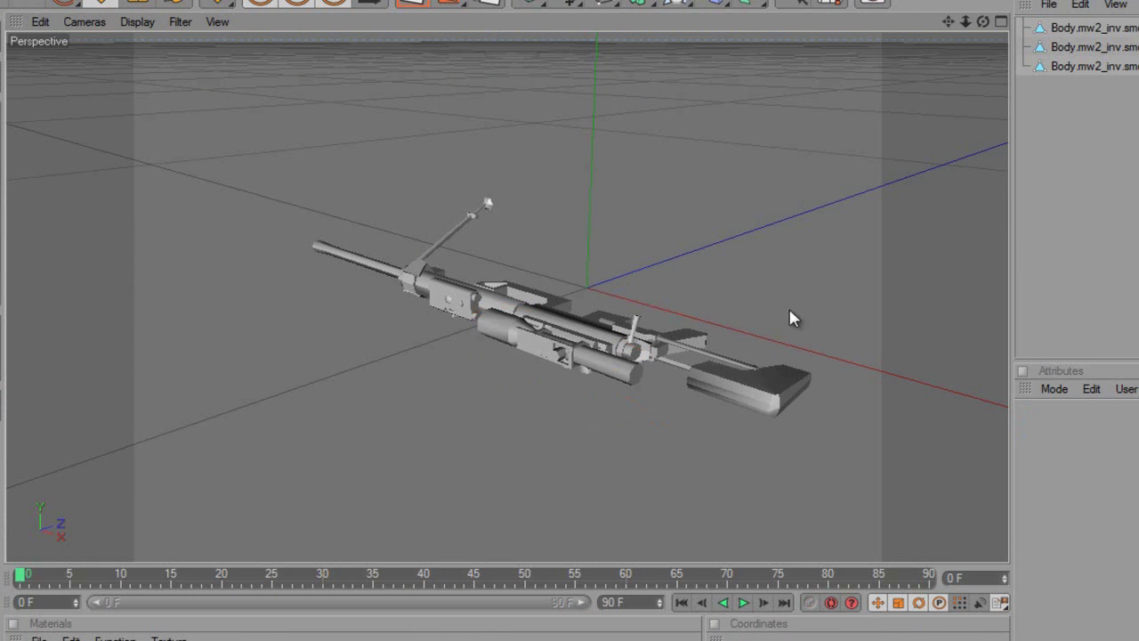
click(514, 340)
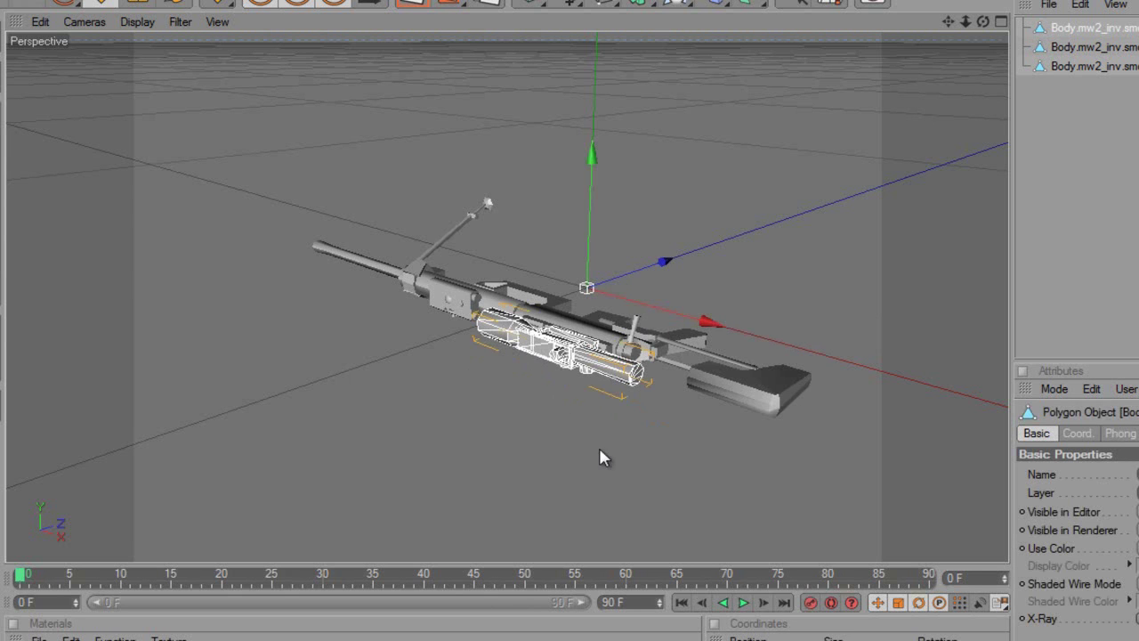
key(shift)
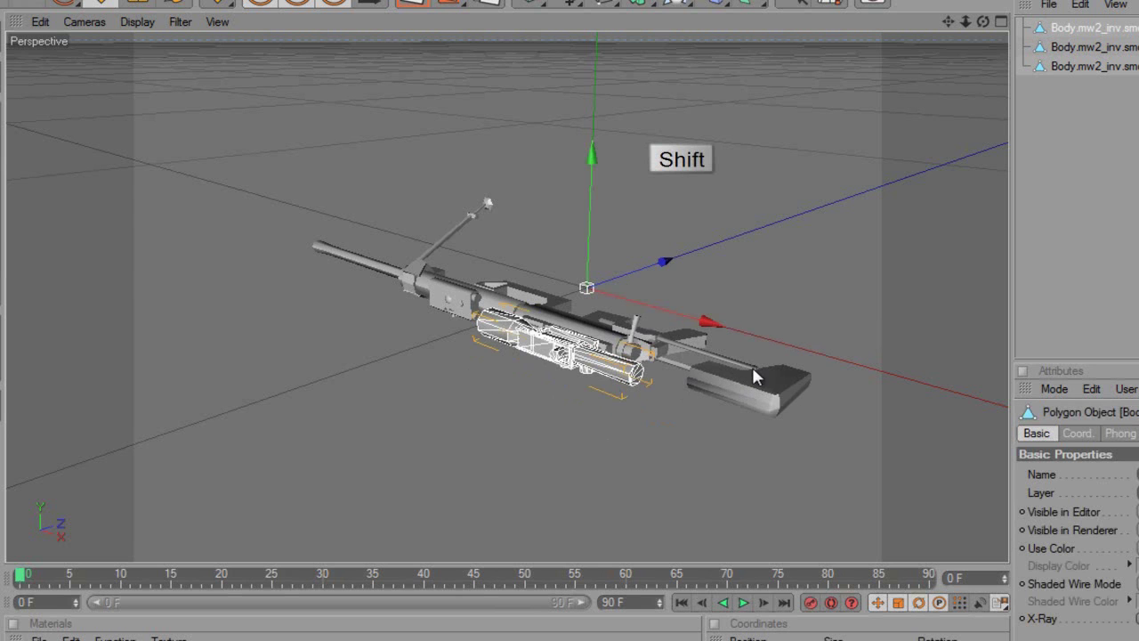
shift+click(734, 390)
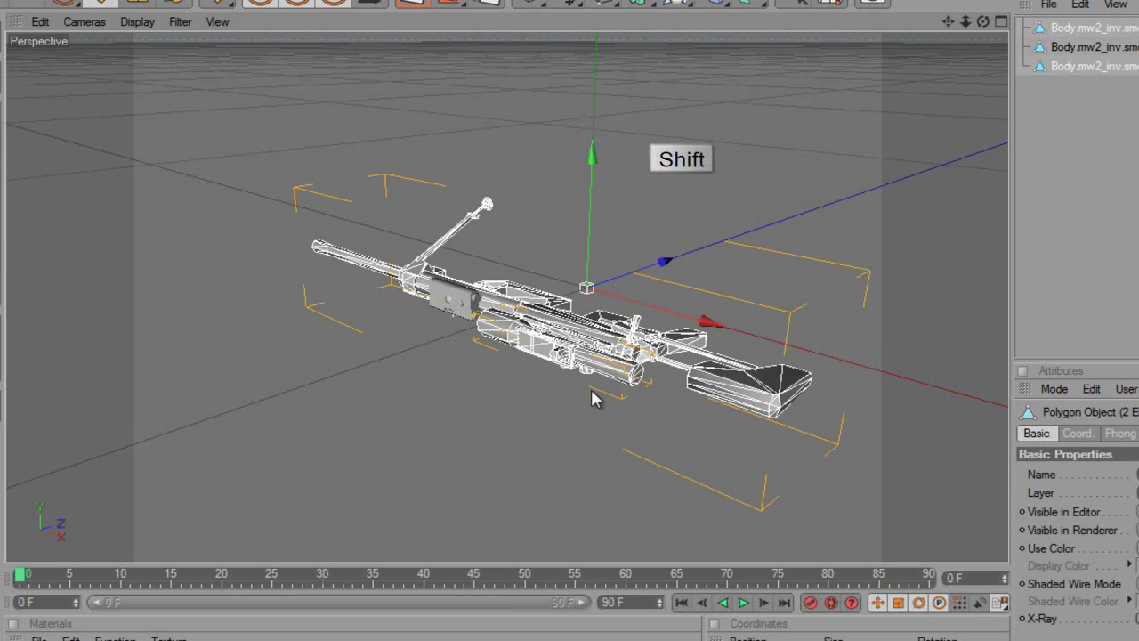
shift+click(441, 299)
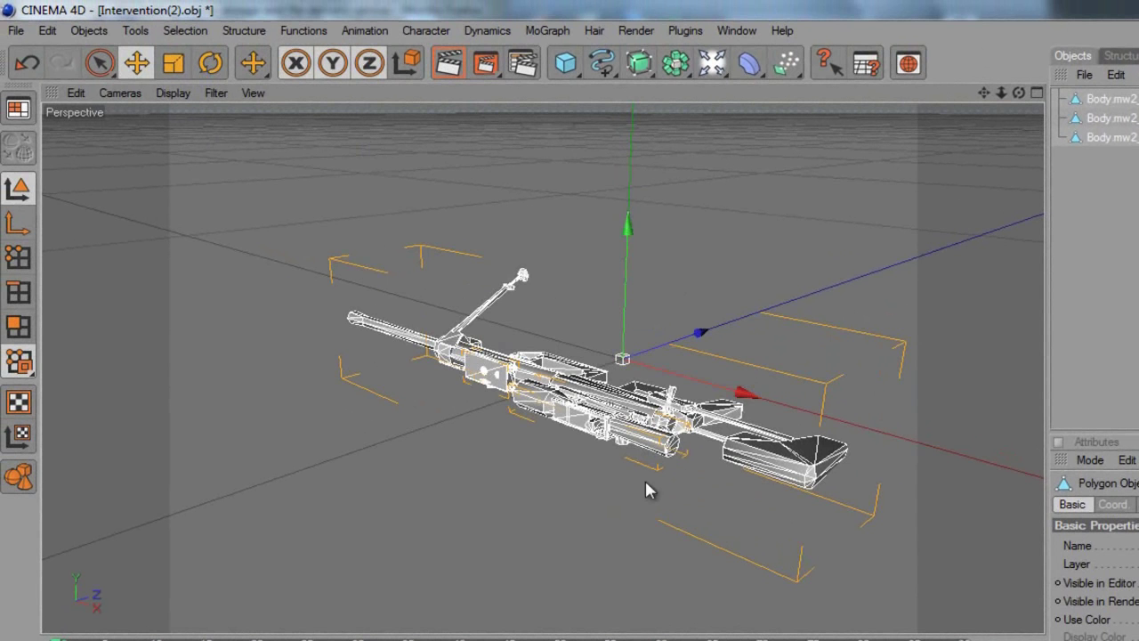
- Rotate the whole rifle 41.4° about its axis, then deselect it
click(211, 63)
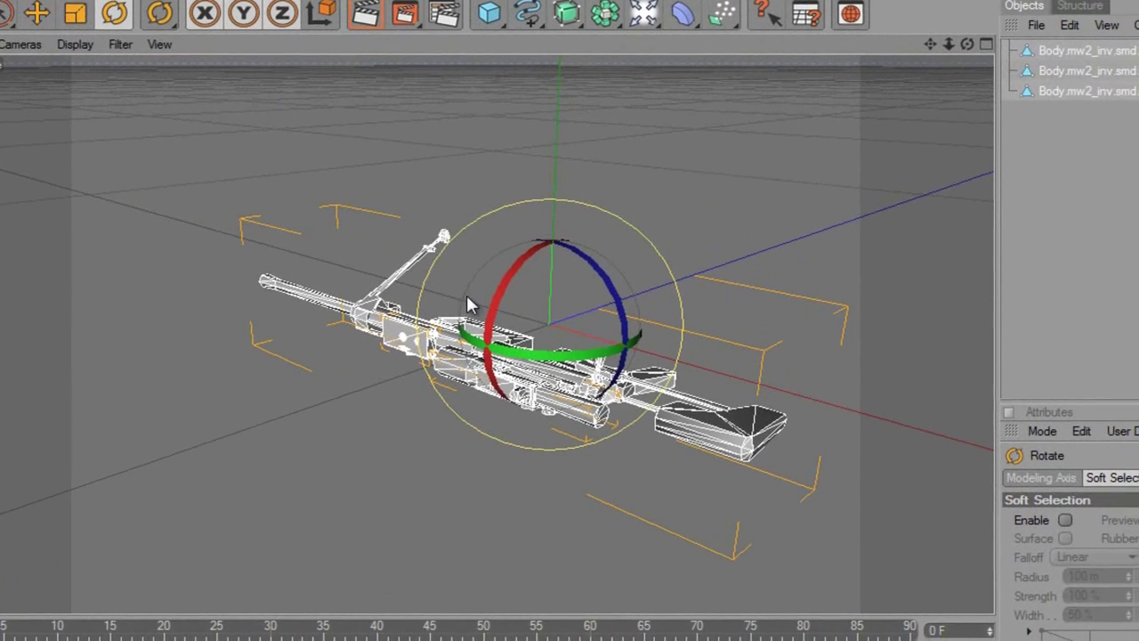
drag(505, 283, 617, 249)
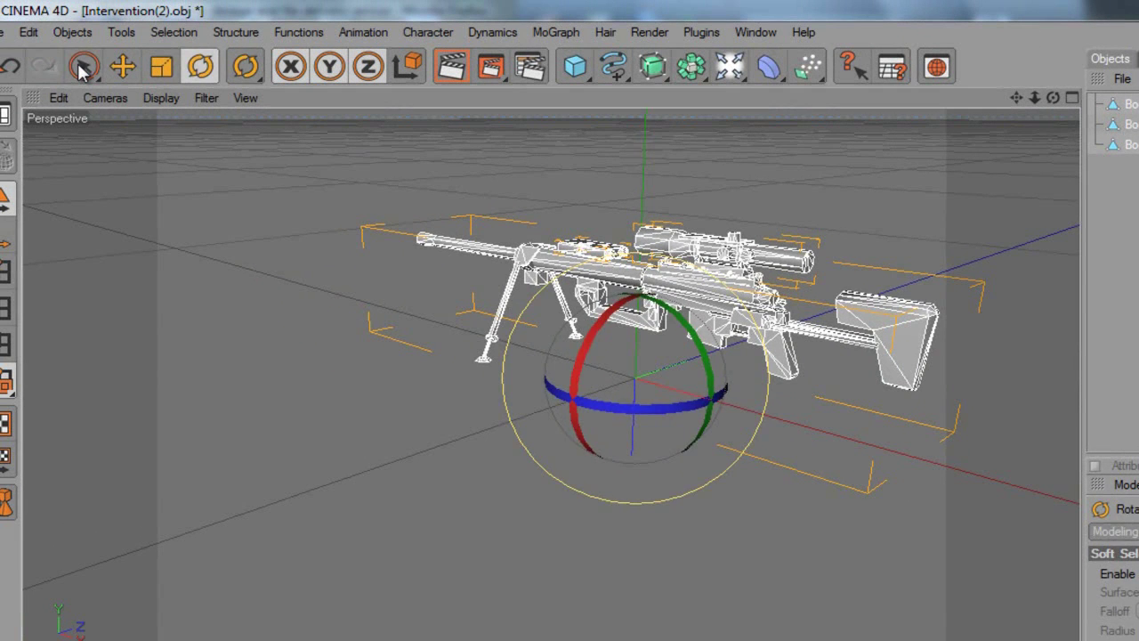
click(83, 67)
click(498, 510)
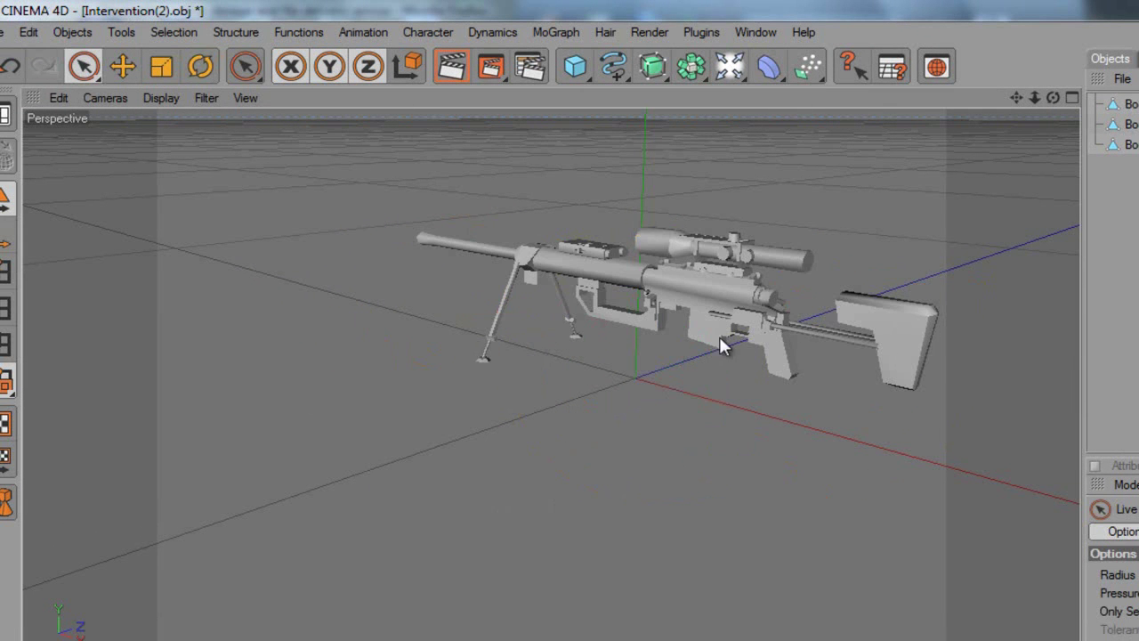
- Orbit and pan the view to a recentred side-on look at the rifle
drag(1055, 95, 757, 438)
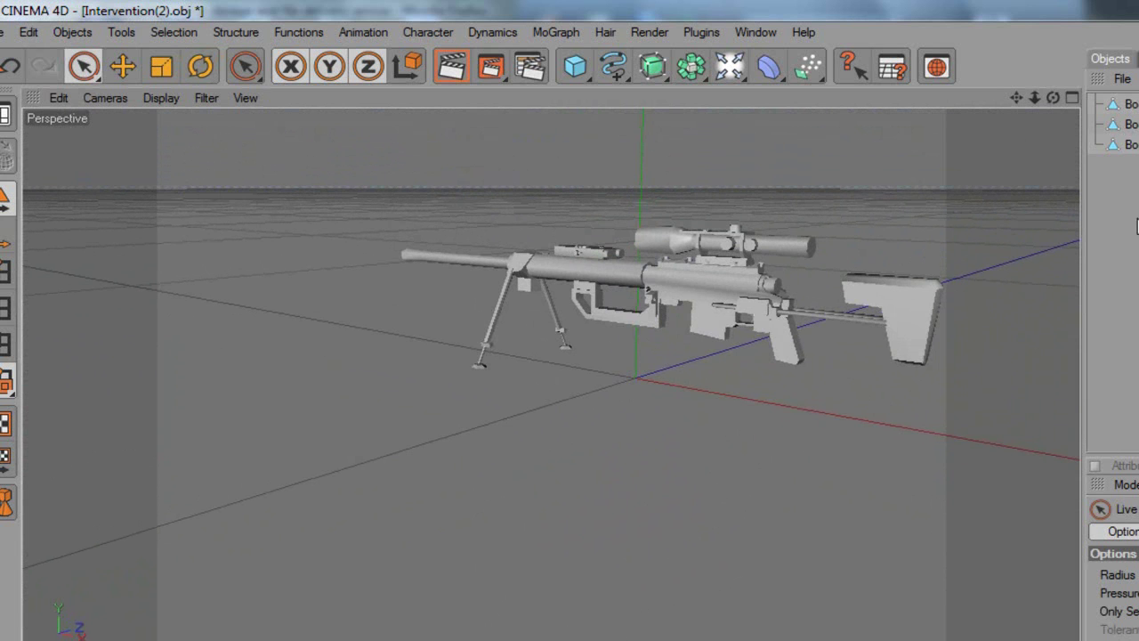
drag(754, 445, 1020, 166)
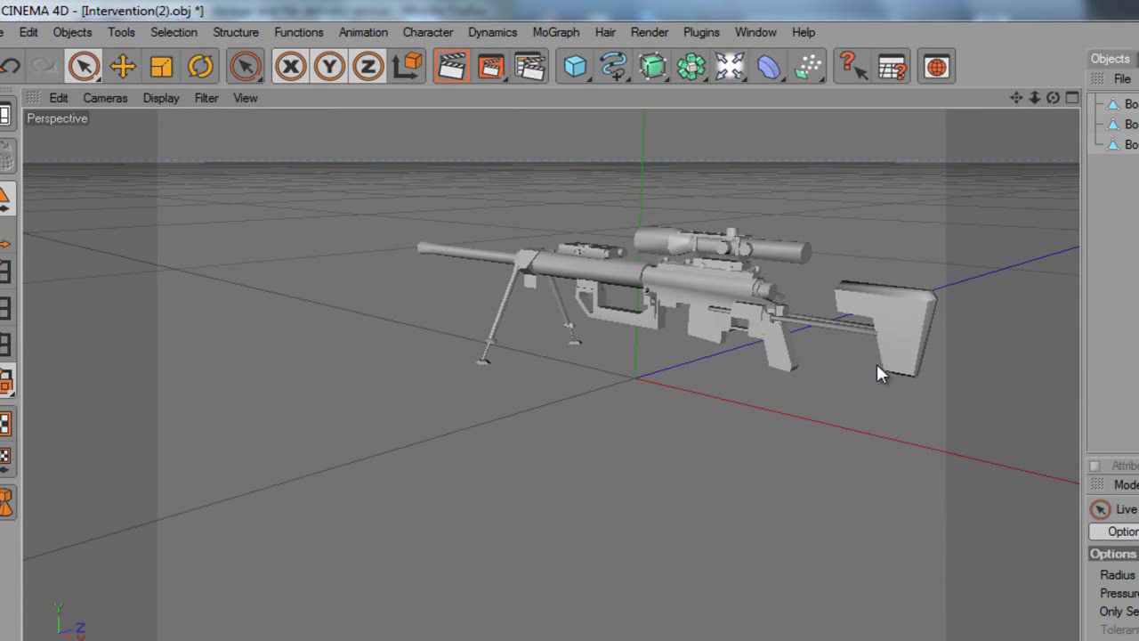
drag(1015, 99, 871, 283)
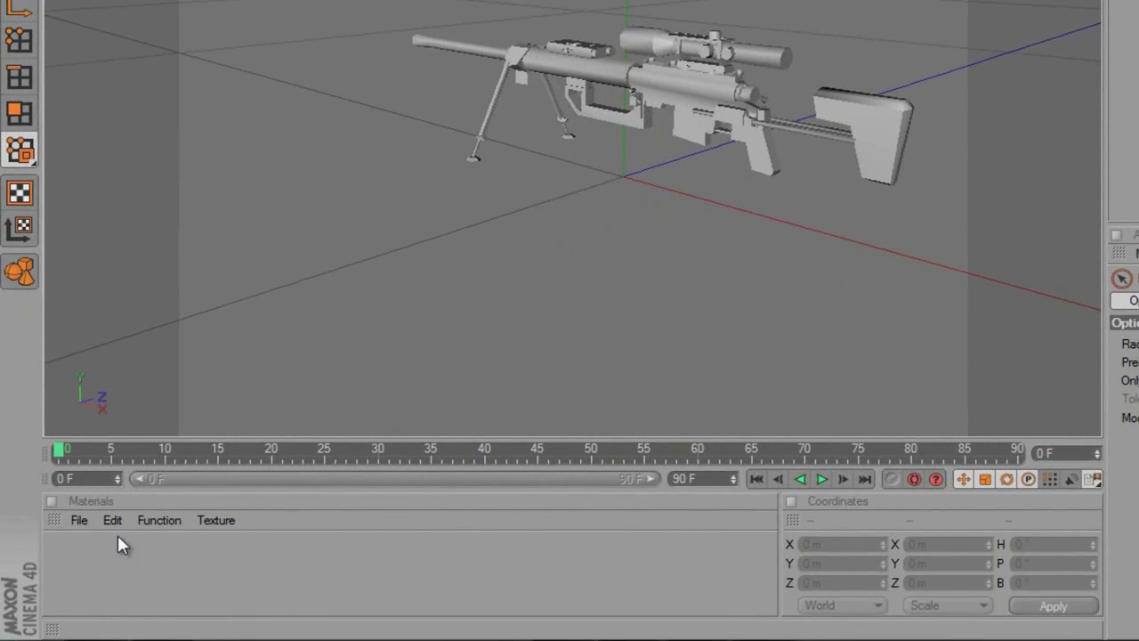
- Create a new material Mat and load Camo.png as its Reflection texture
double_click(91, 573)
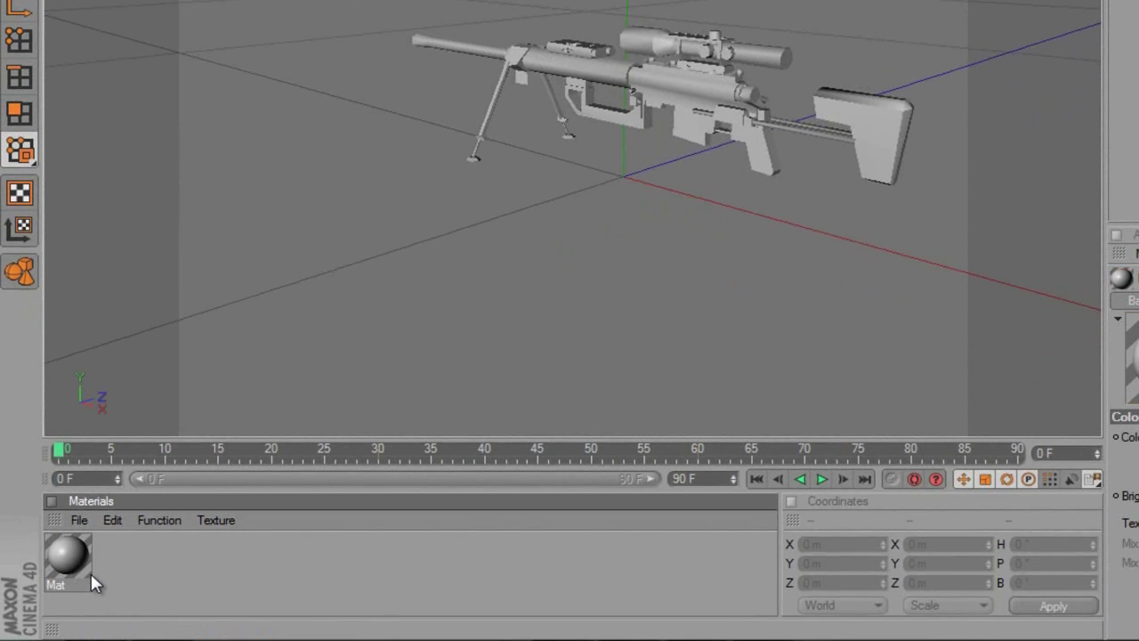
double_click(75, 555)
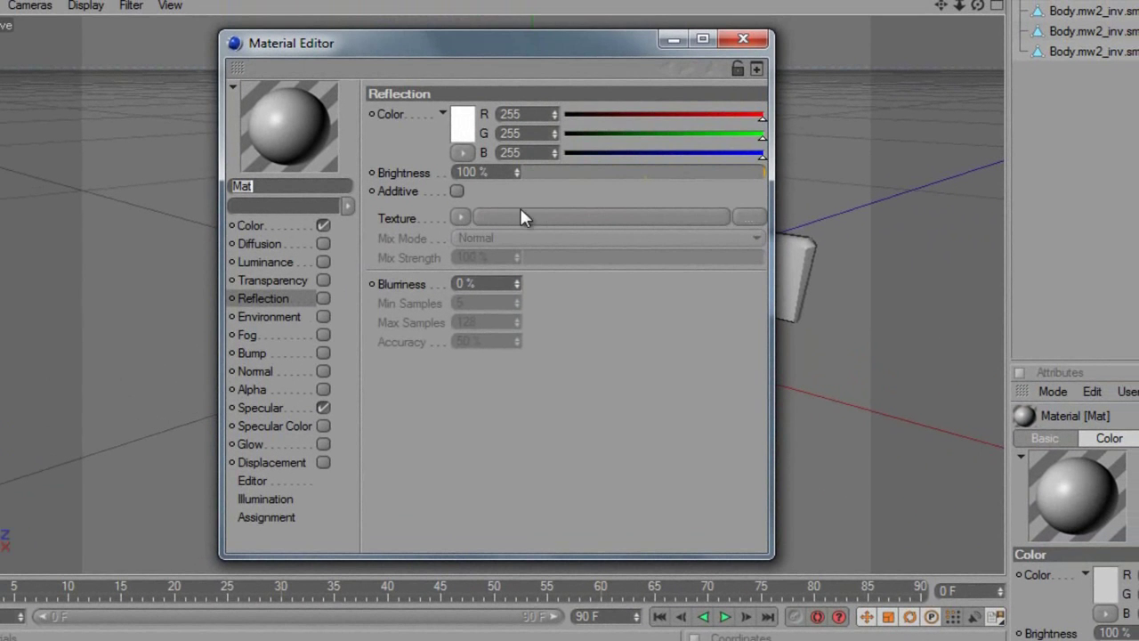
click(460, 217)
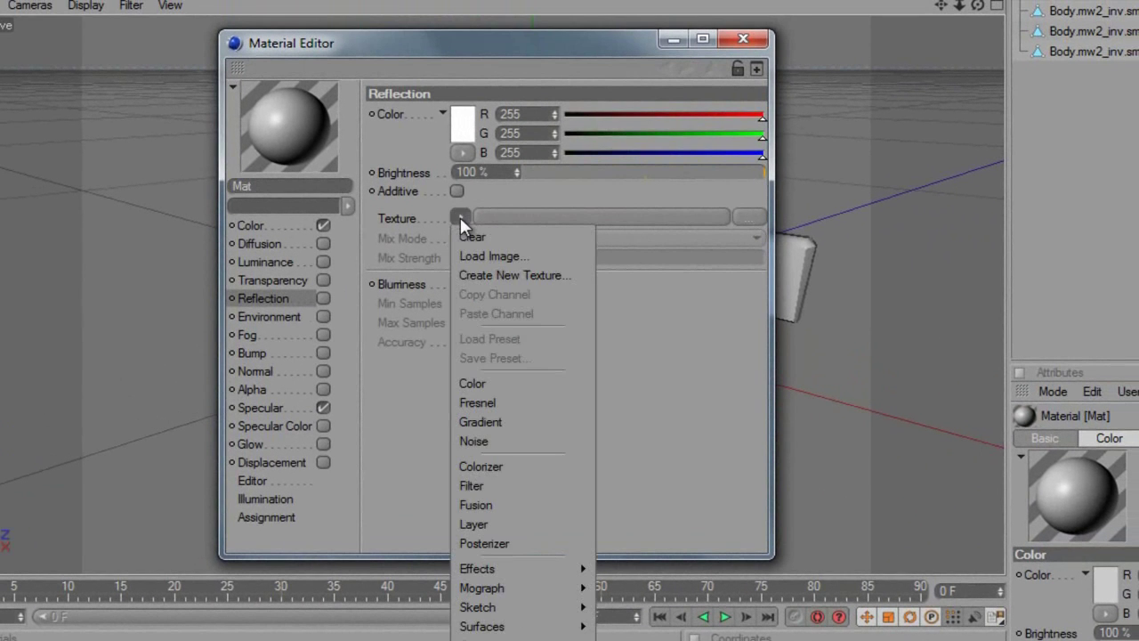
click(497, 256)
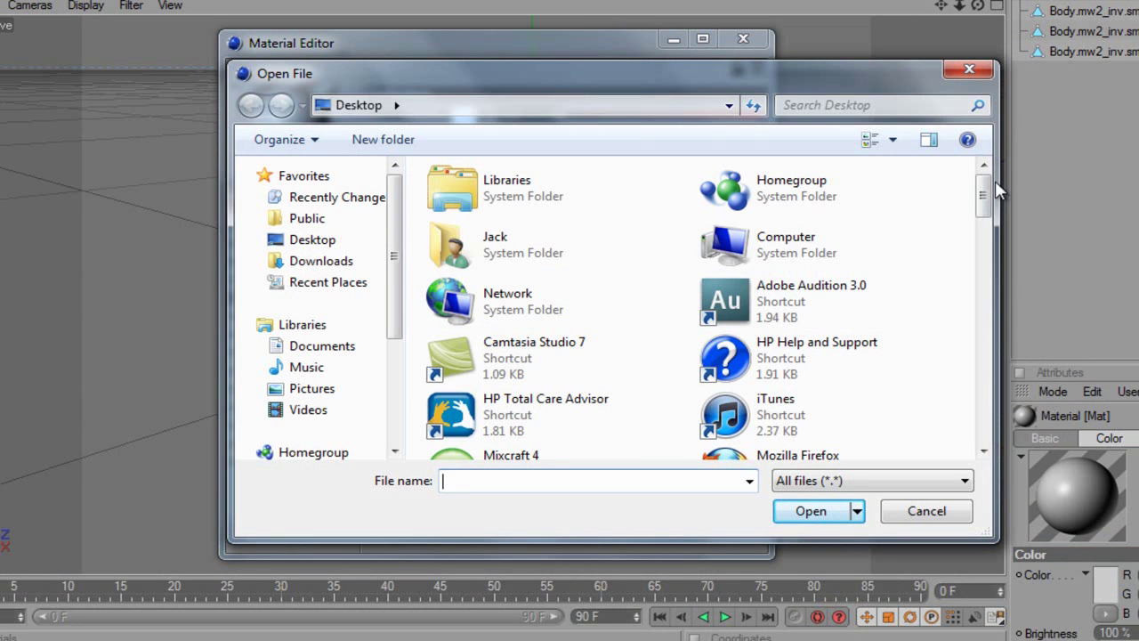
text(cam)
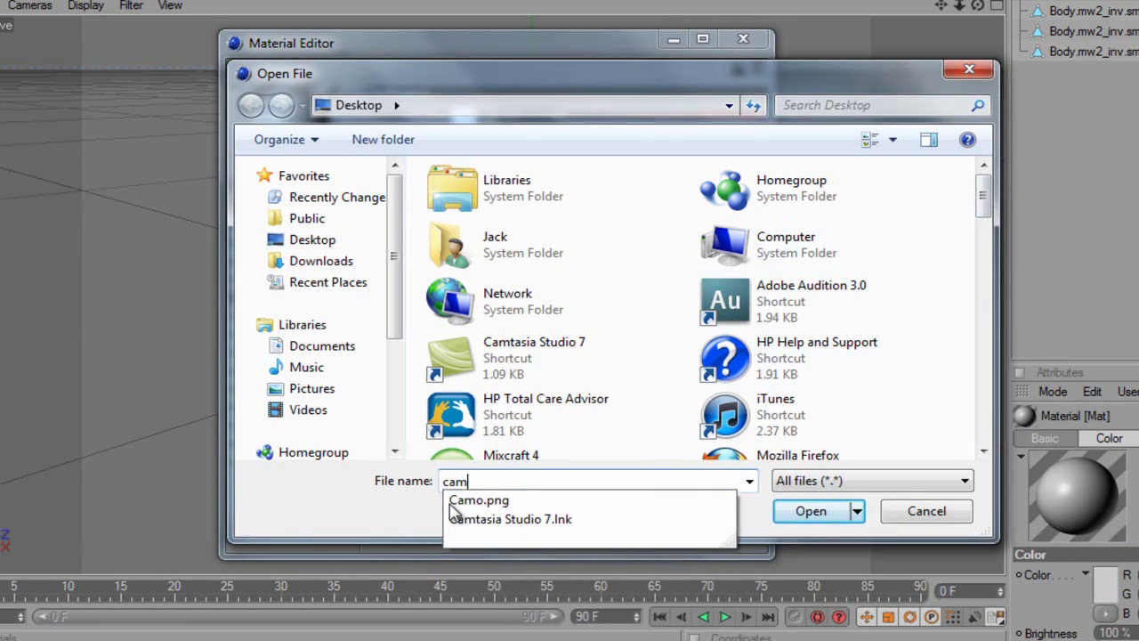
click(495, 502)
click(817, 516)
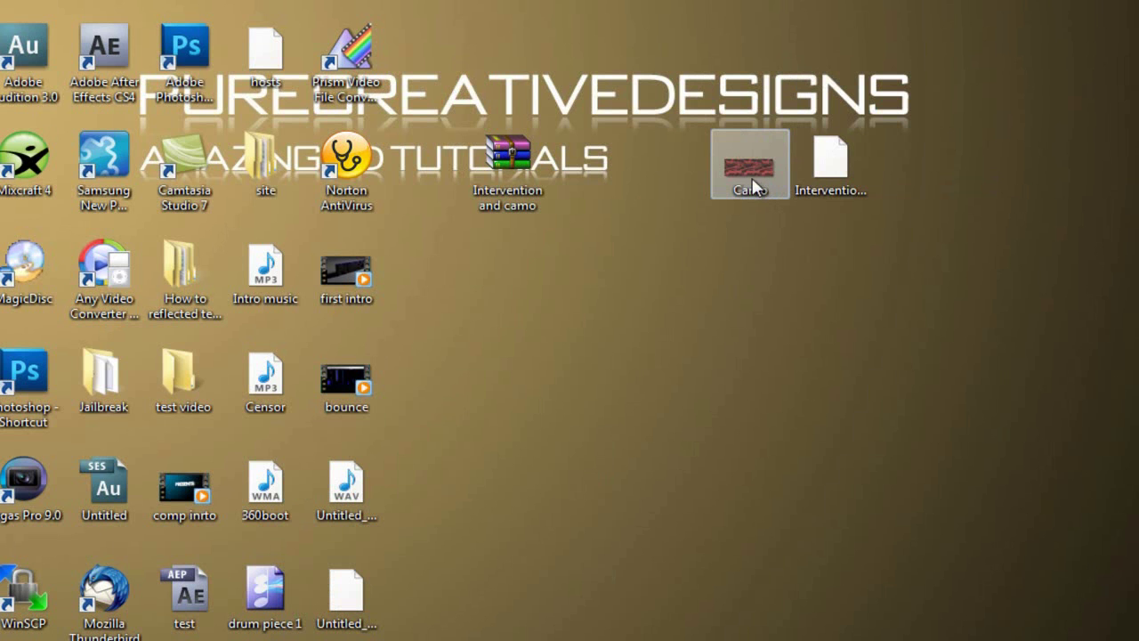
- Preview the Camo image from the desktop in Photo Viewer
double_click(759, 167)
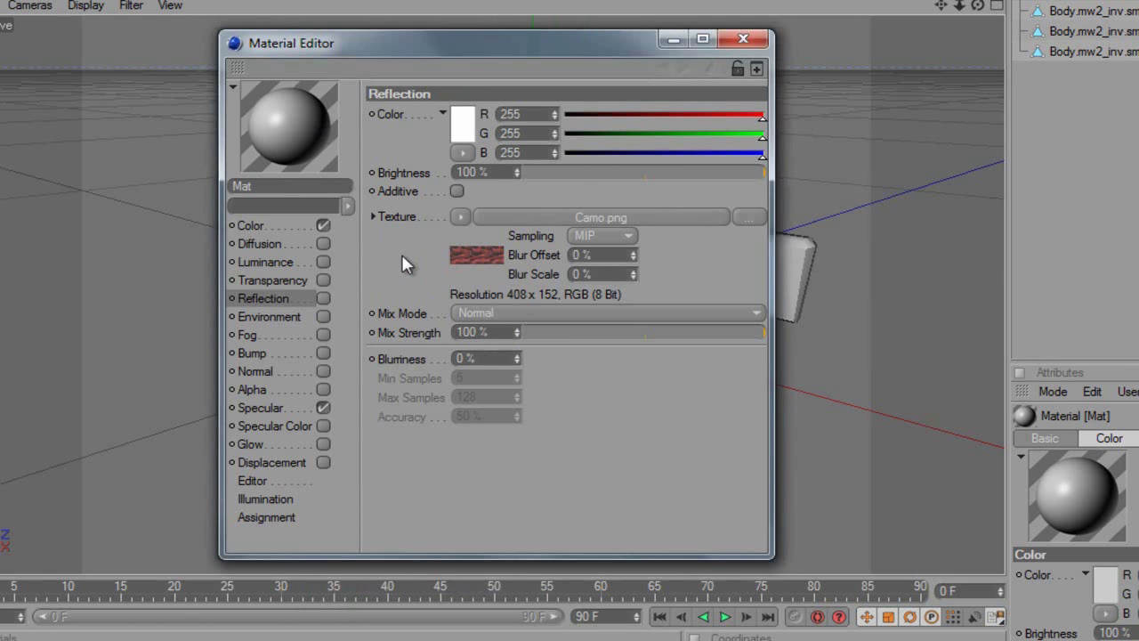
- Reload Camo.png as the Reflection texture of Mat
click(460, 218)
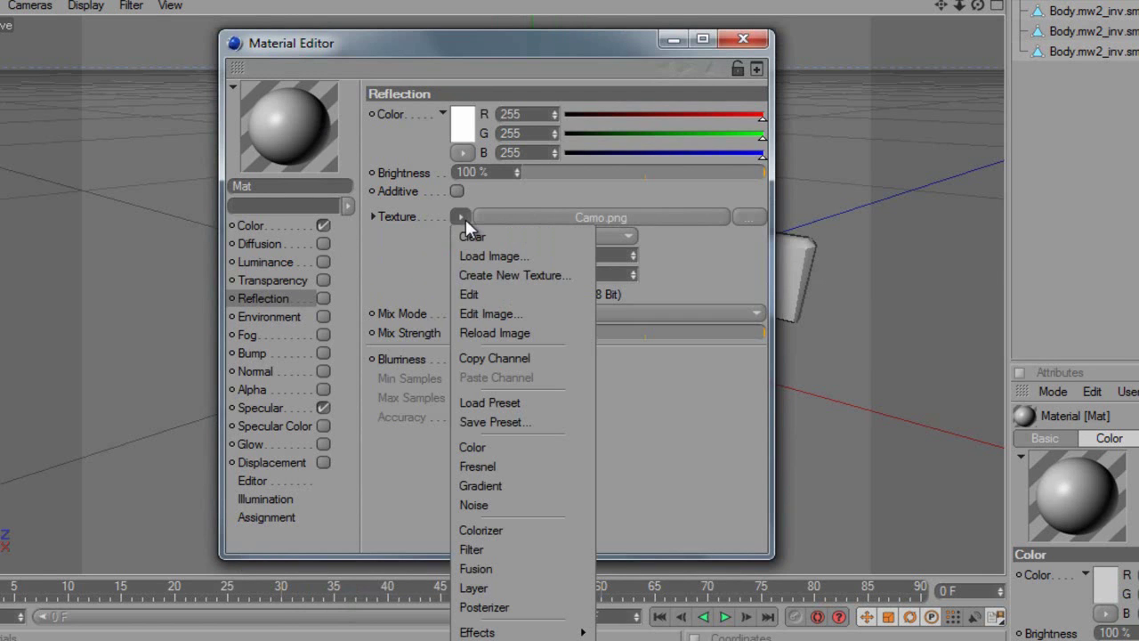
click(492, 258)
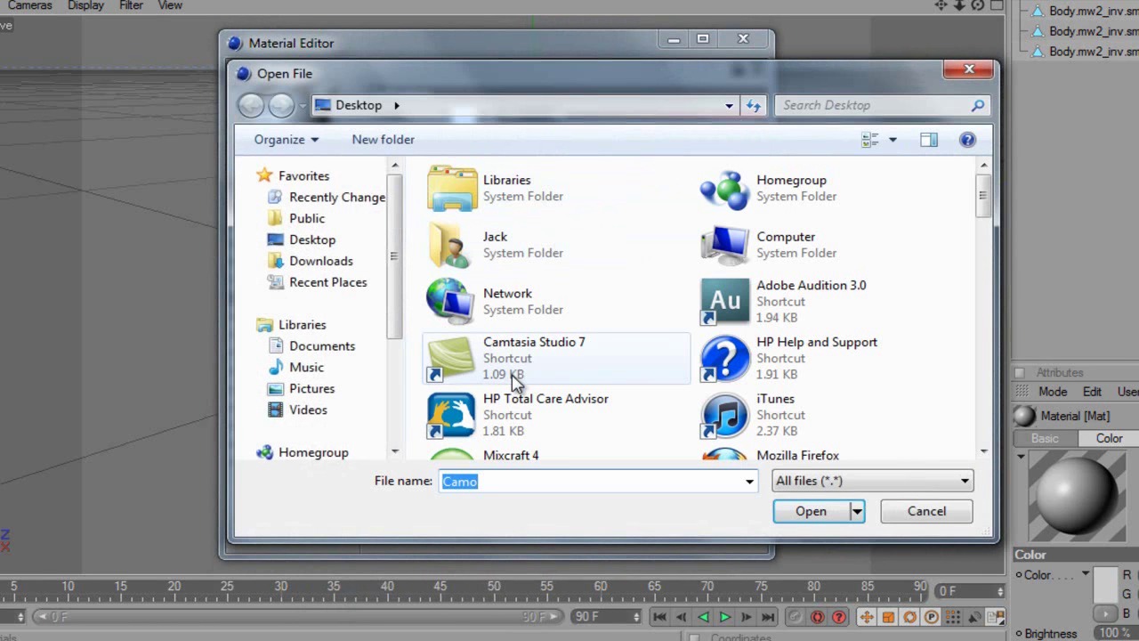
click(514, 487)
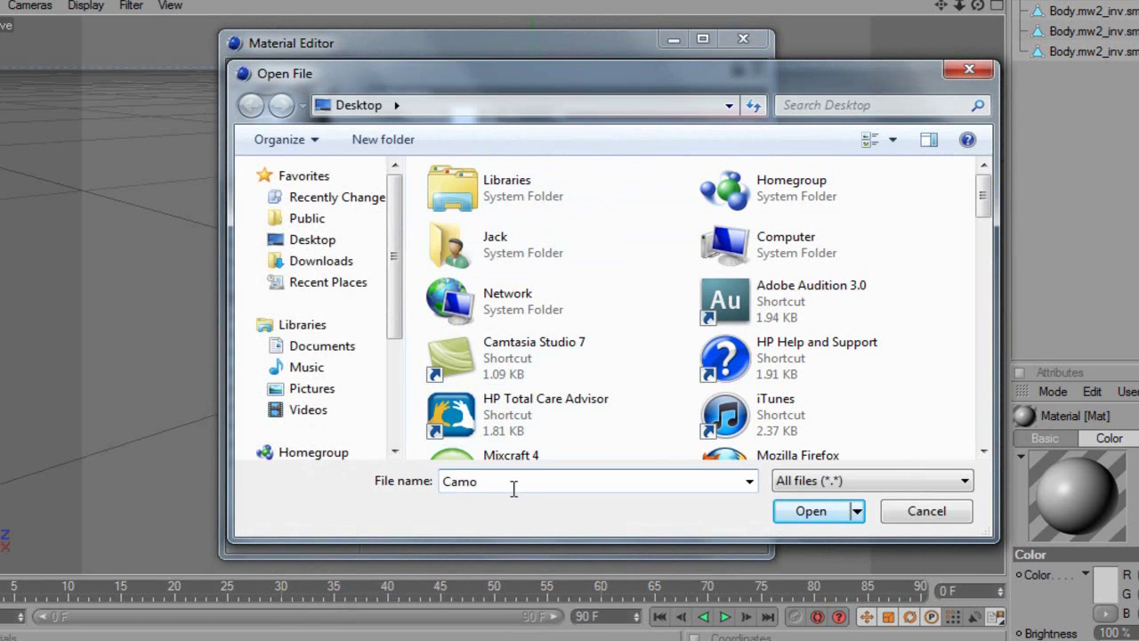
click(730, 515)
click(817, 513)
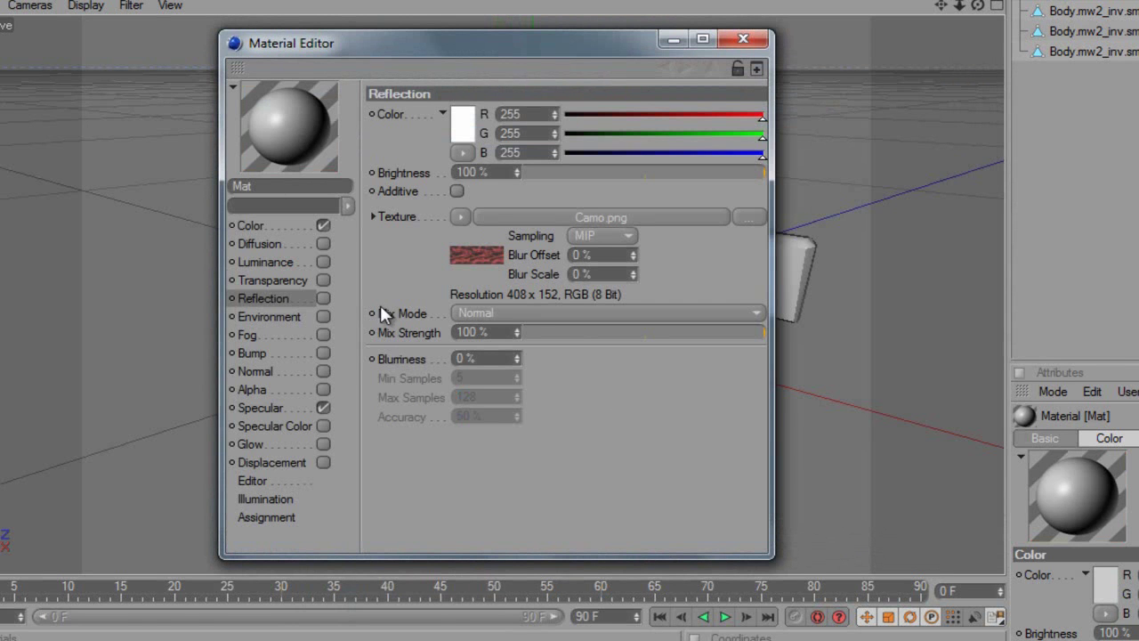
- Leave the Reflection channel switched off and bring up the Color channel's texture options
click(323, 299)
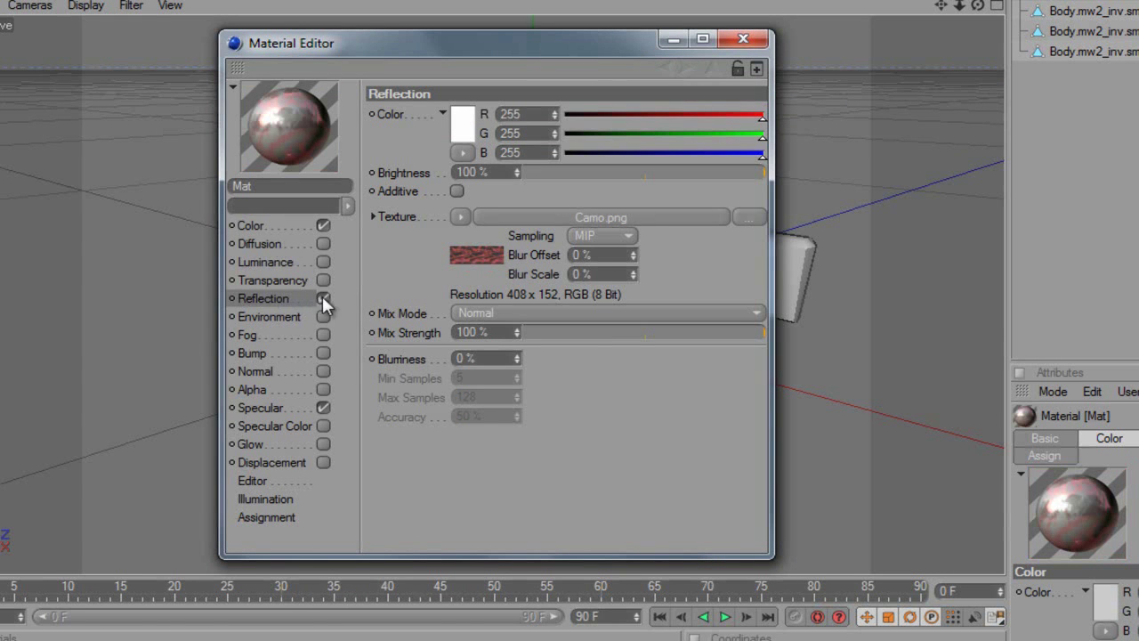
click(323, 299)
click(267, 222)
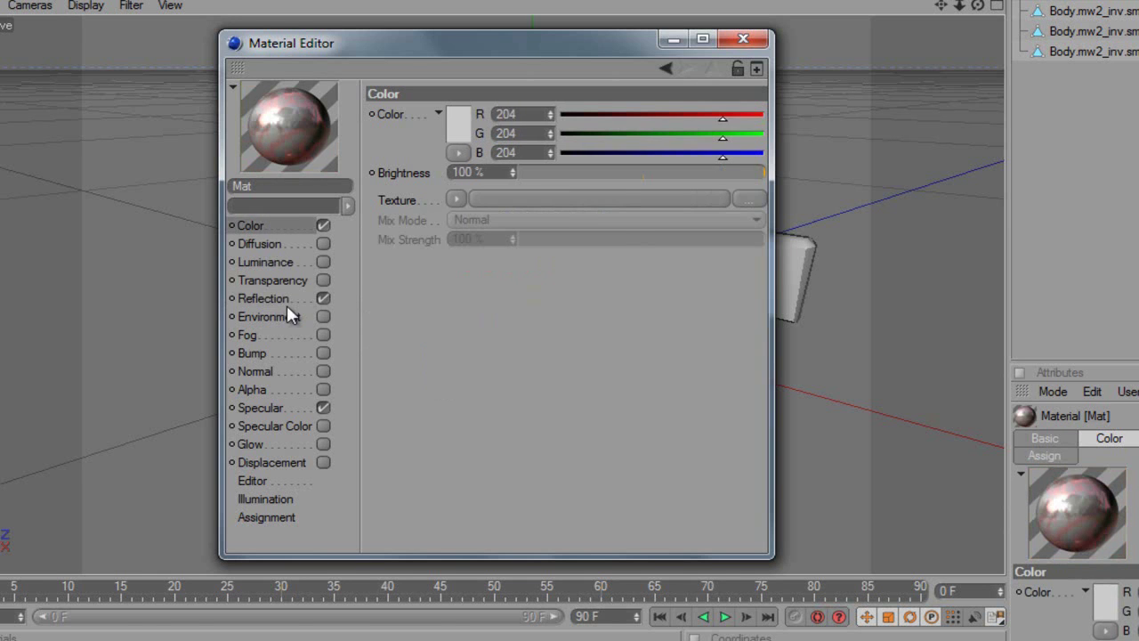
click(279, 299)
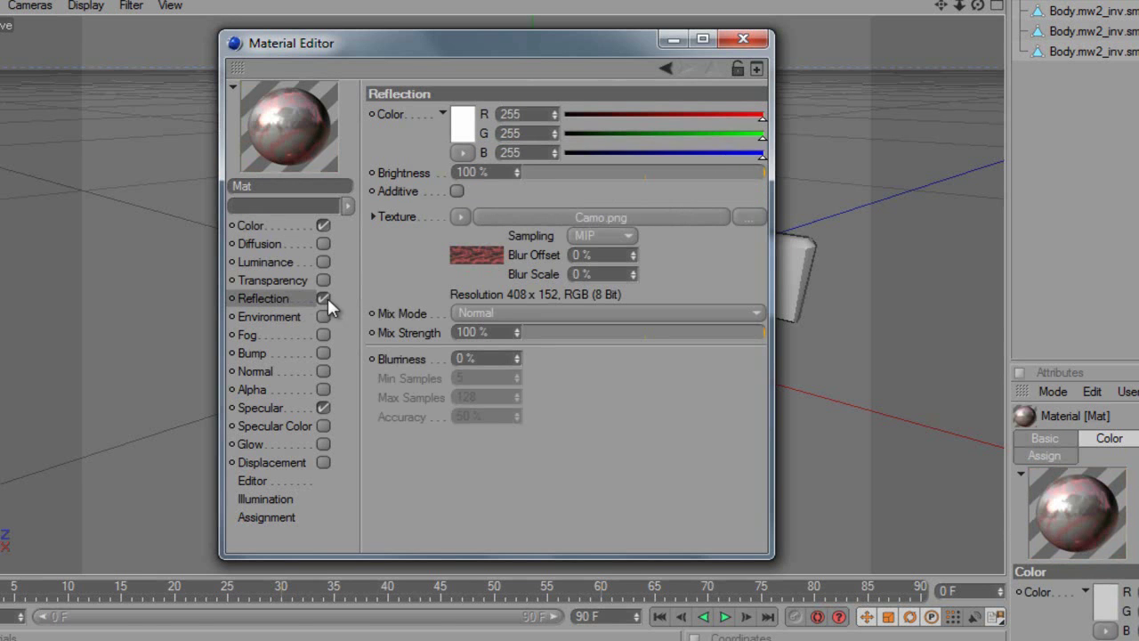
click(323, 299)
click(285, 226)
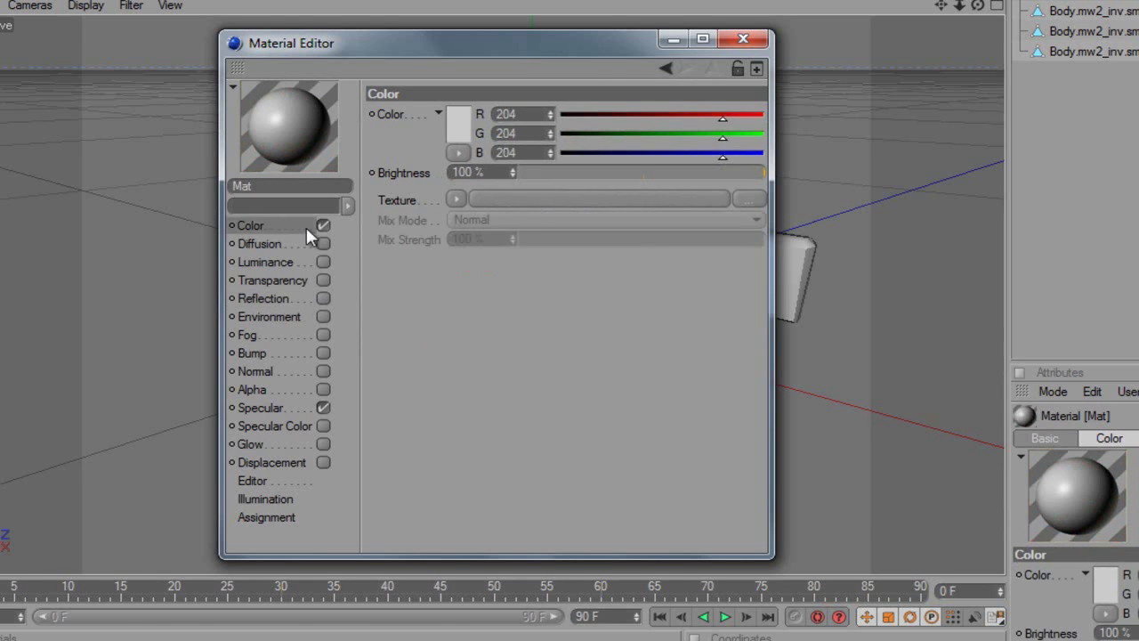
click(452, 200)
- Load Camo.png as the Color texture, turning the Mat preview red camo
click(504, 239)
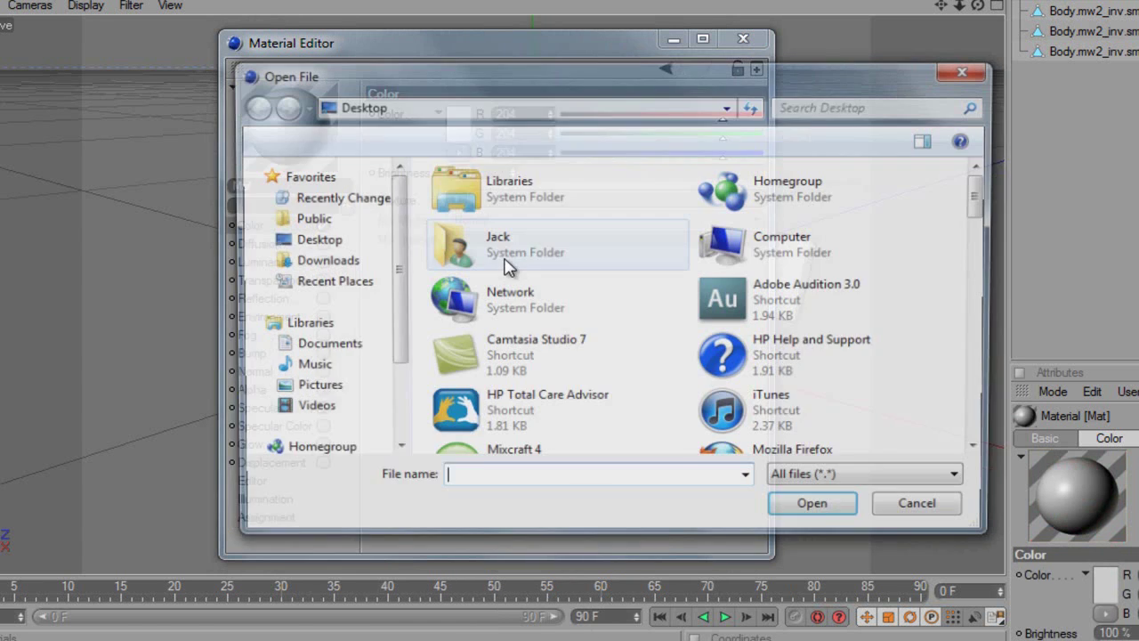
drag(987, 191, 1002, 431)
text(camo)
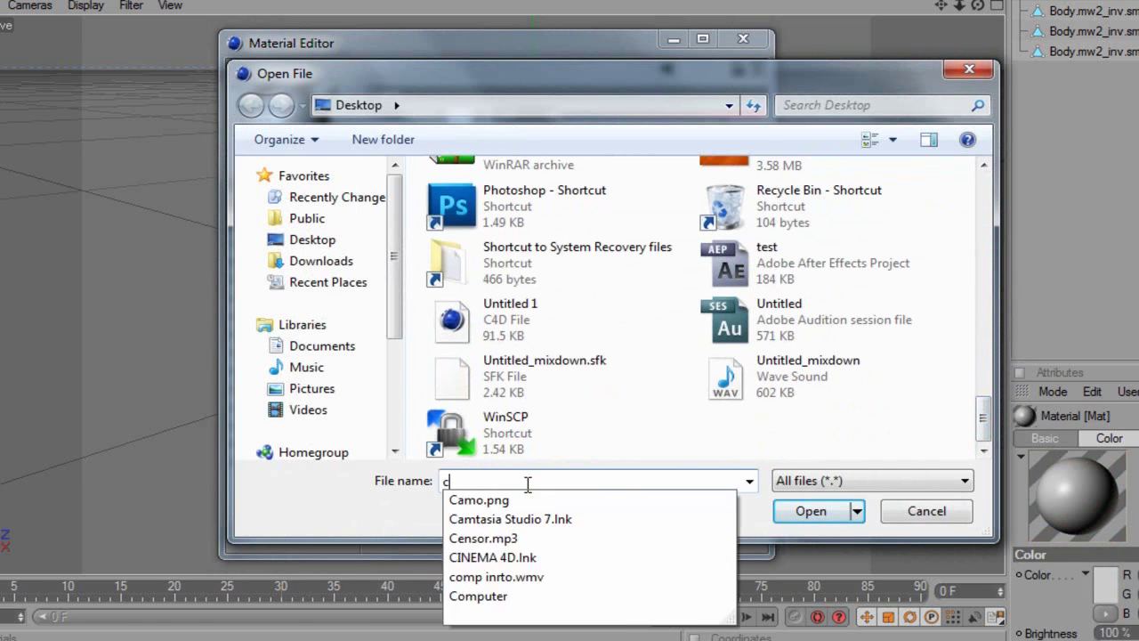
click(480, 501)
click(811, 511)
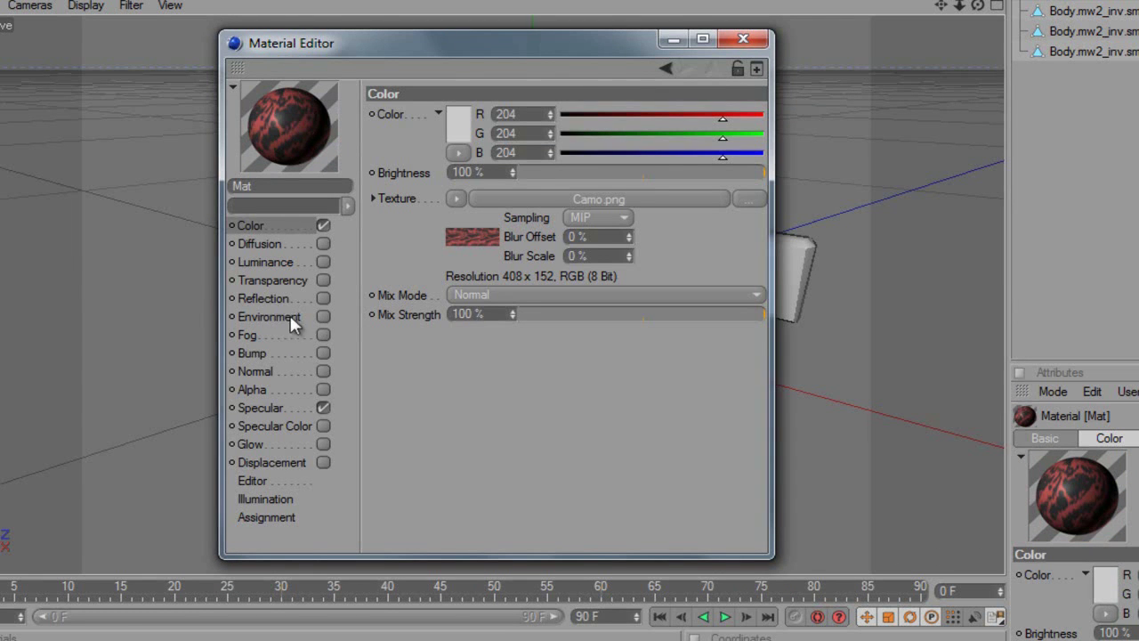
- Enable Reflection with its texture cleared and 15% brightness, then close the Material Editor
click(313, 298)
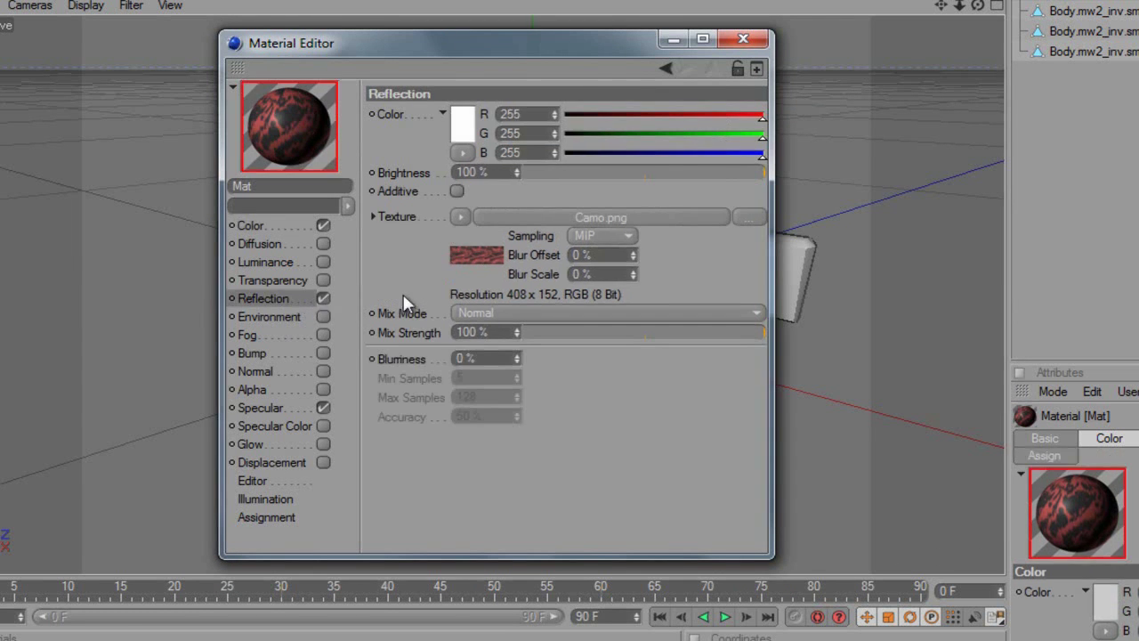
click(460, 216)
click(476, 237)
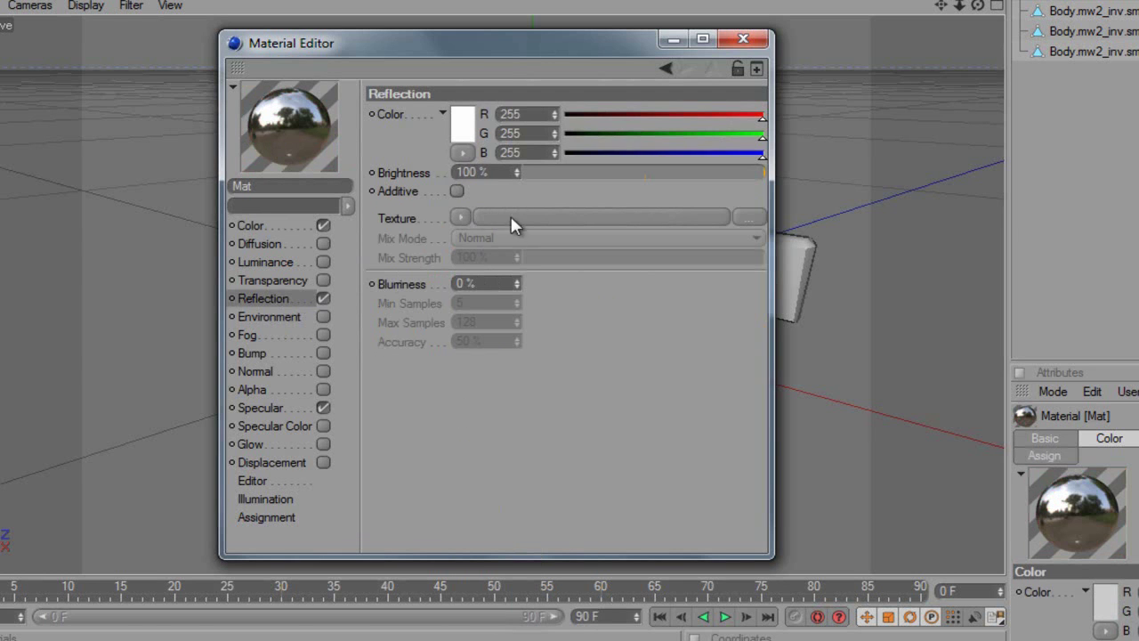
drag(522, 177, 520, 182)
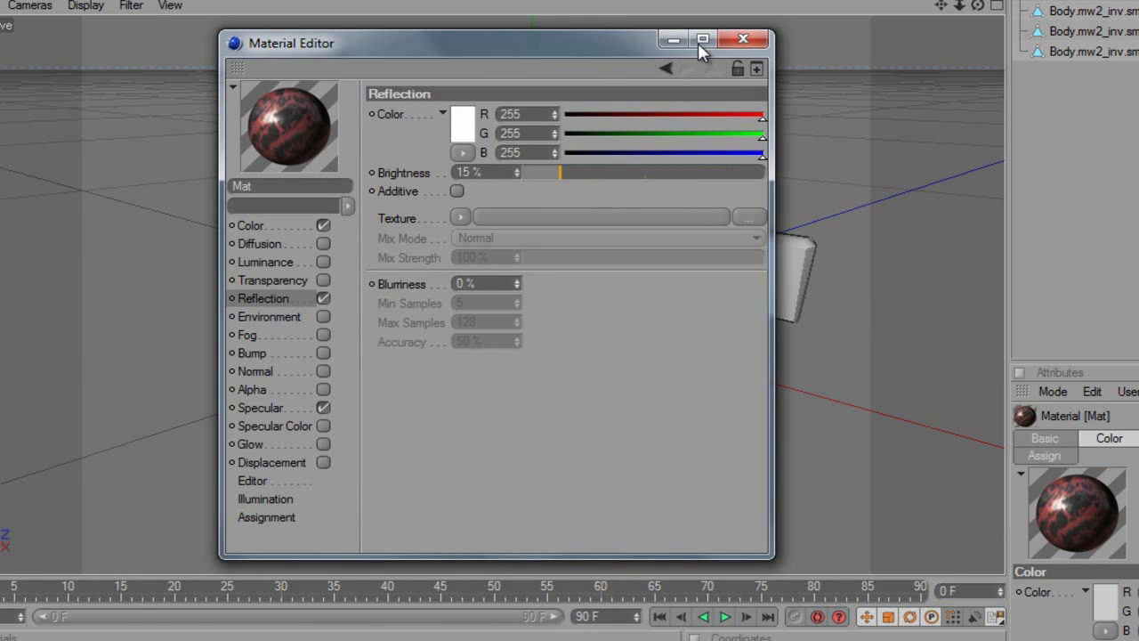
click(743, 38)
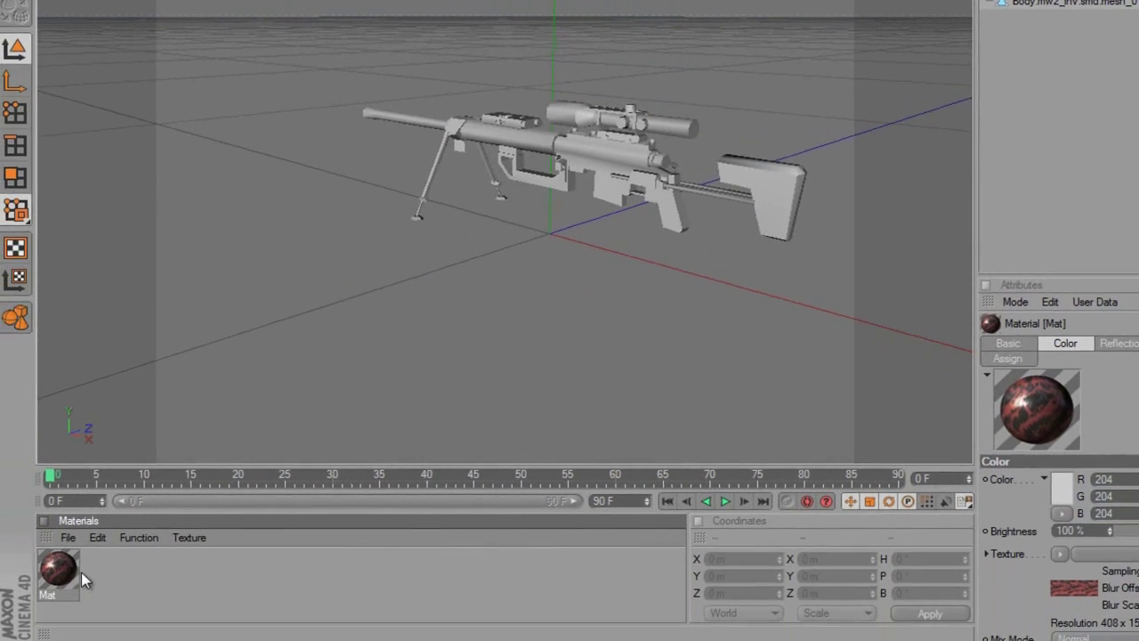
- Apply the red camo material Mat to the rifle, check it with a viewport render, and reapply it
drag(57, 559, 596, 158)
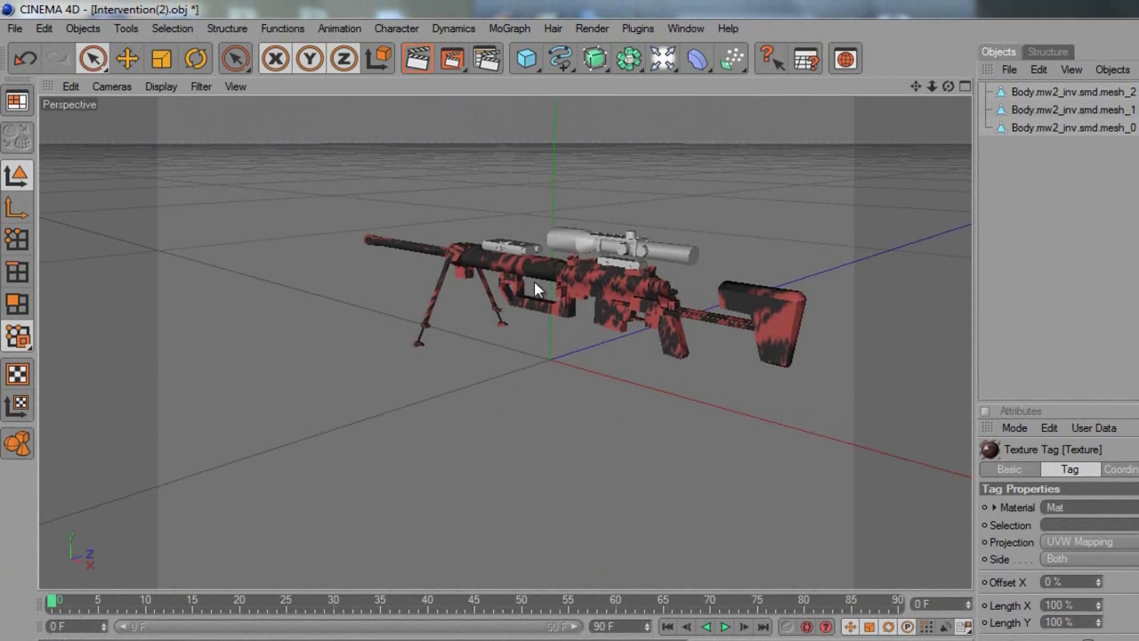
key(ctrl+r)
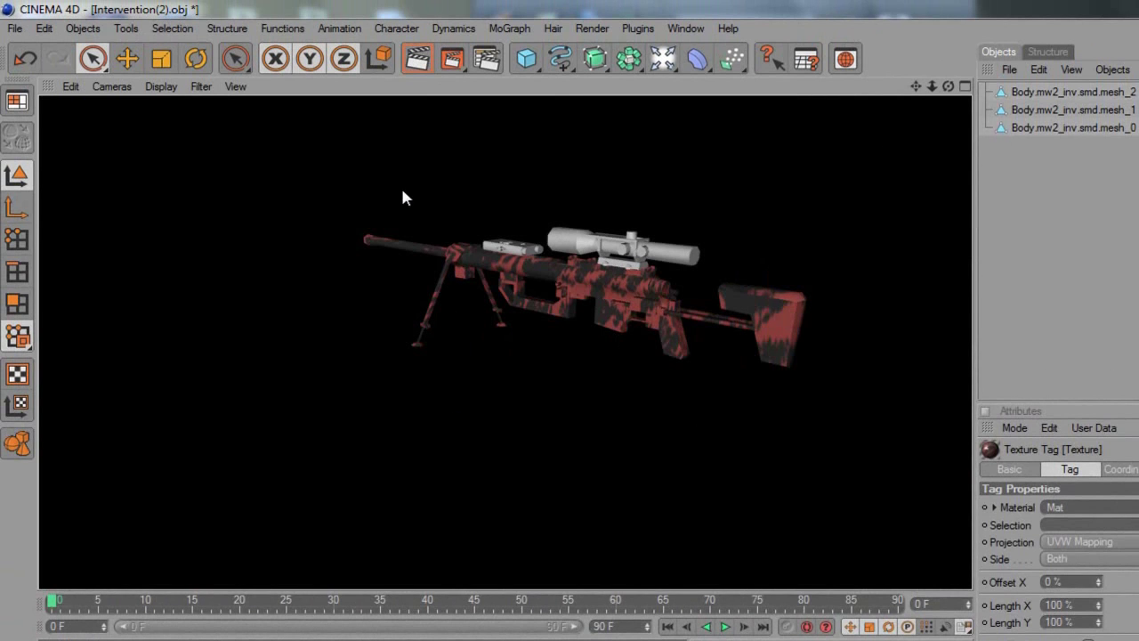
click(400, 402)
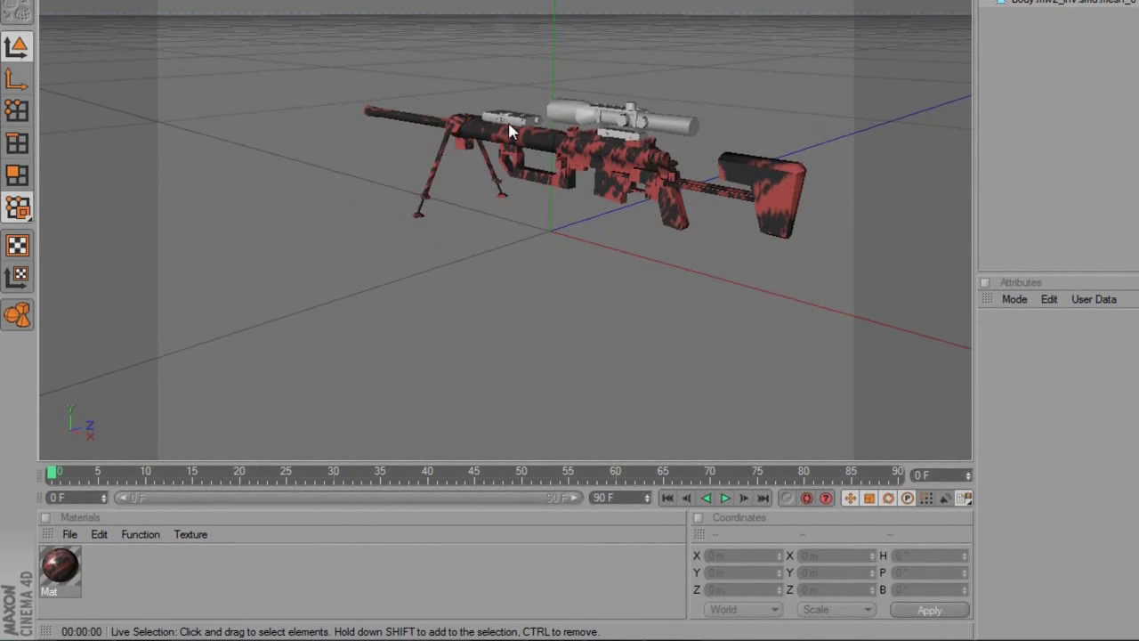
drag(50, 578, 516, 133)
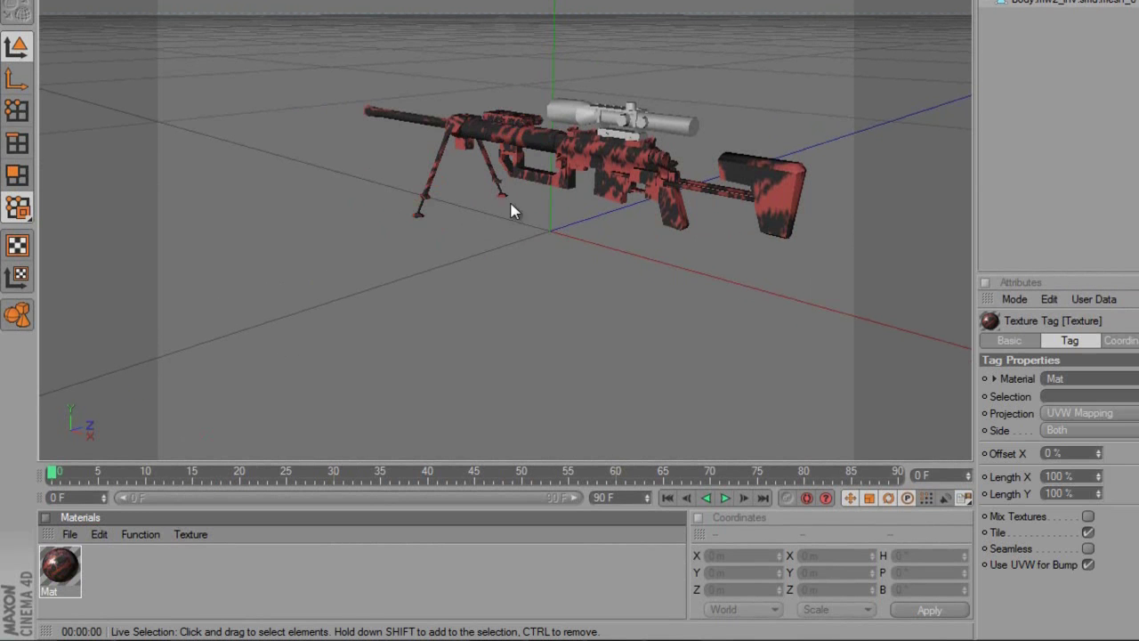
- Create a new material Mat.1 and set its base colour to black
click(505, 297)
double_click(121, 575)
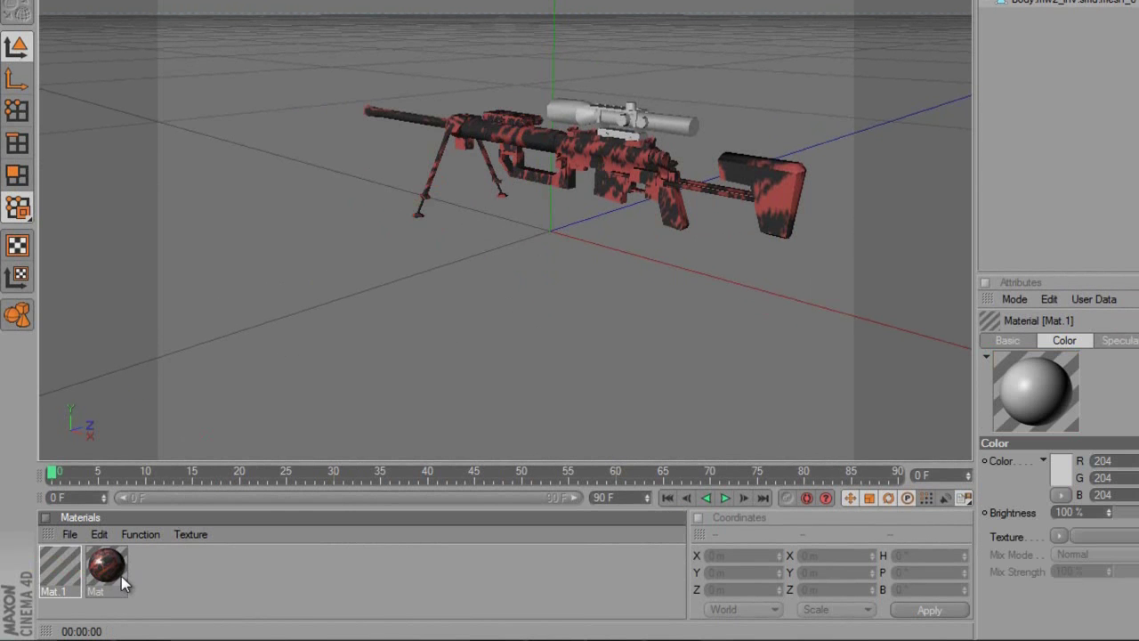
double_click(58, 576)
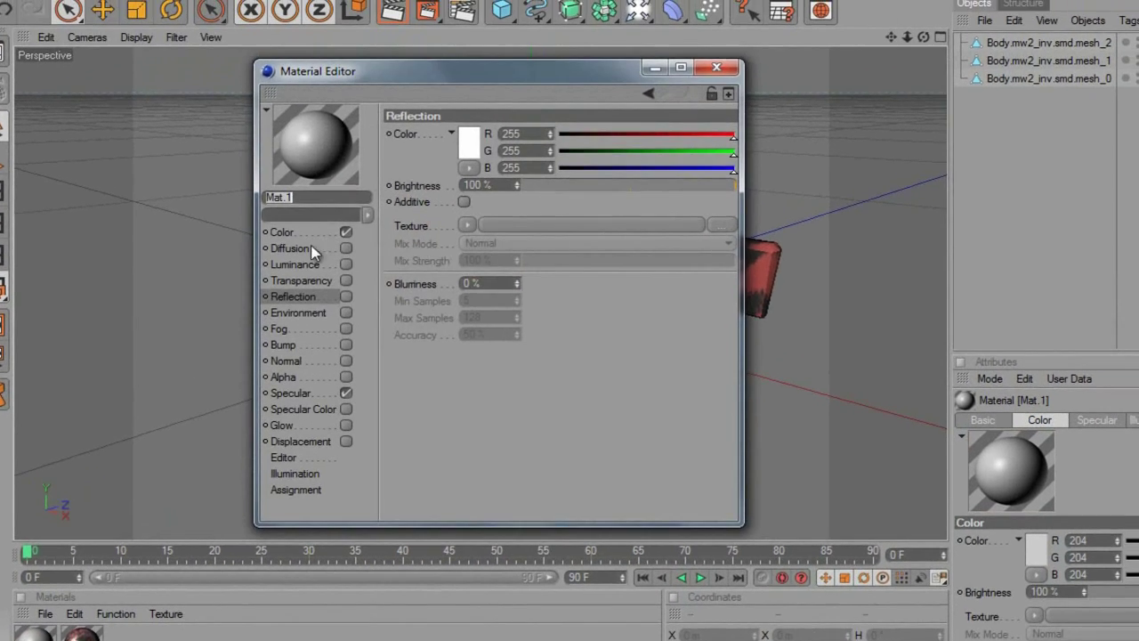
click(333, 232)
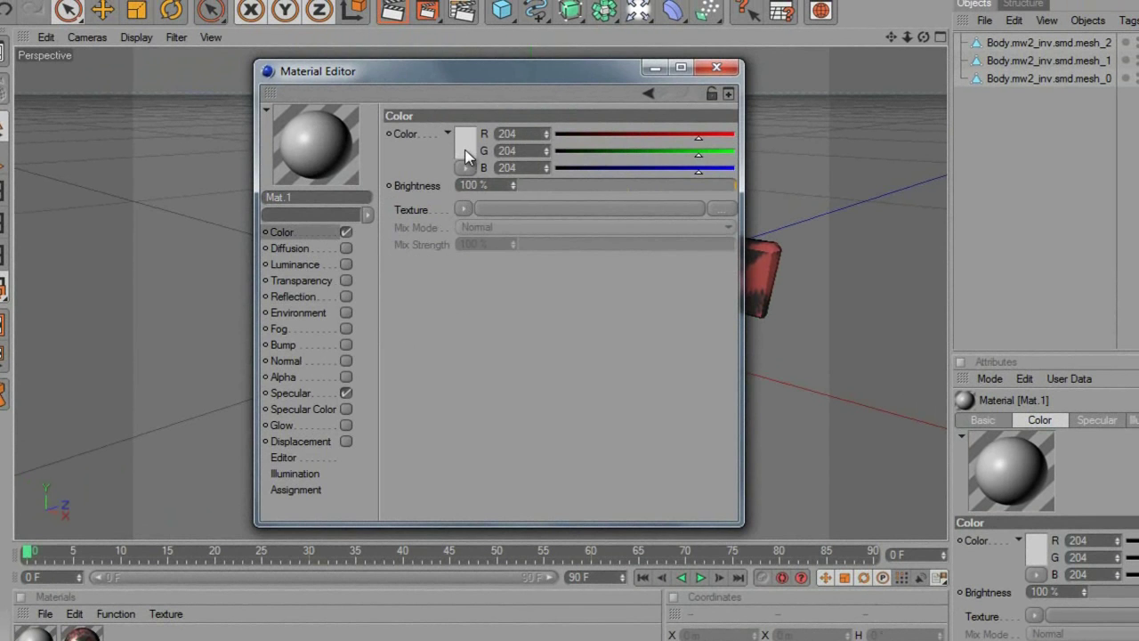
click(465, 151)
drag(392, 160, 414, 241)
click(422, 225)
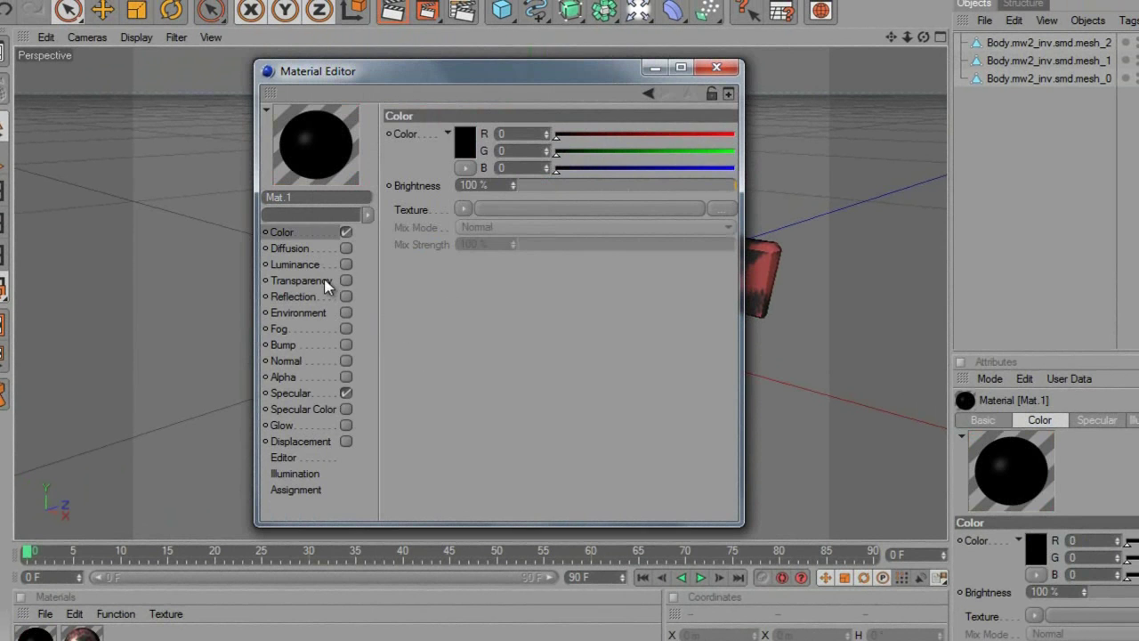
- Enable transparency on Mat.1 and turn on reflection at 15% brightness
click(346, 280)
click(518, 185)
key(Delete)
text(5)
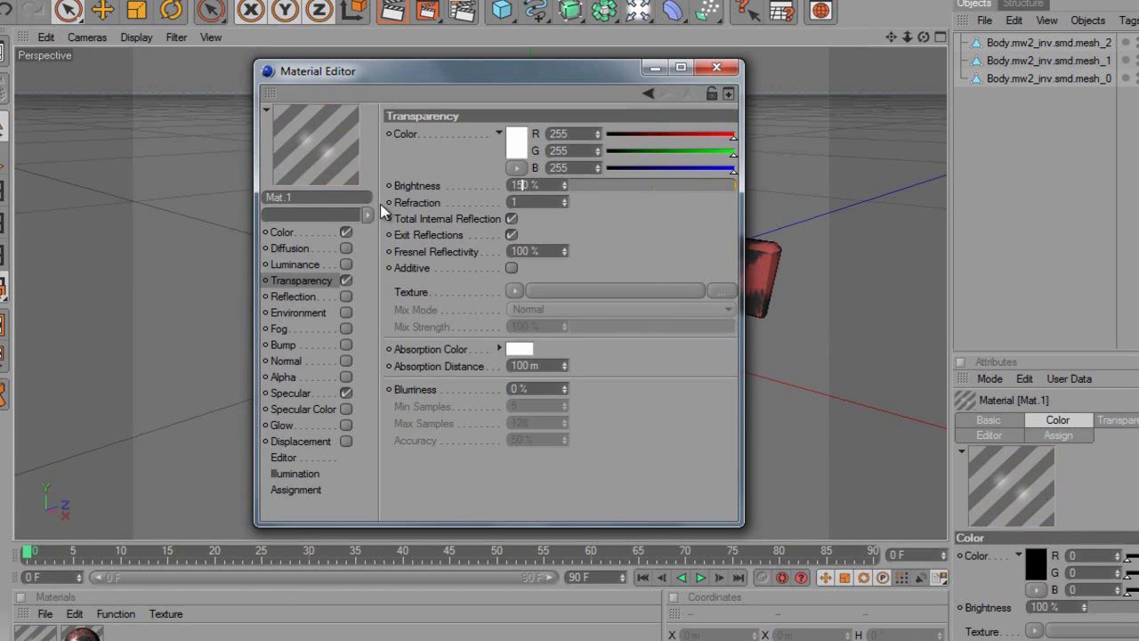
click(320, 299)
click(346, 298)
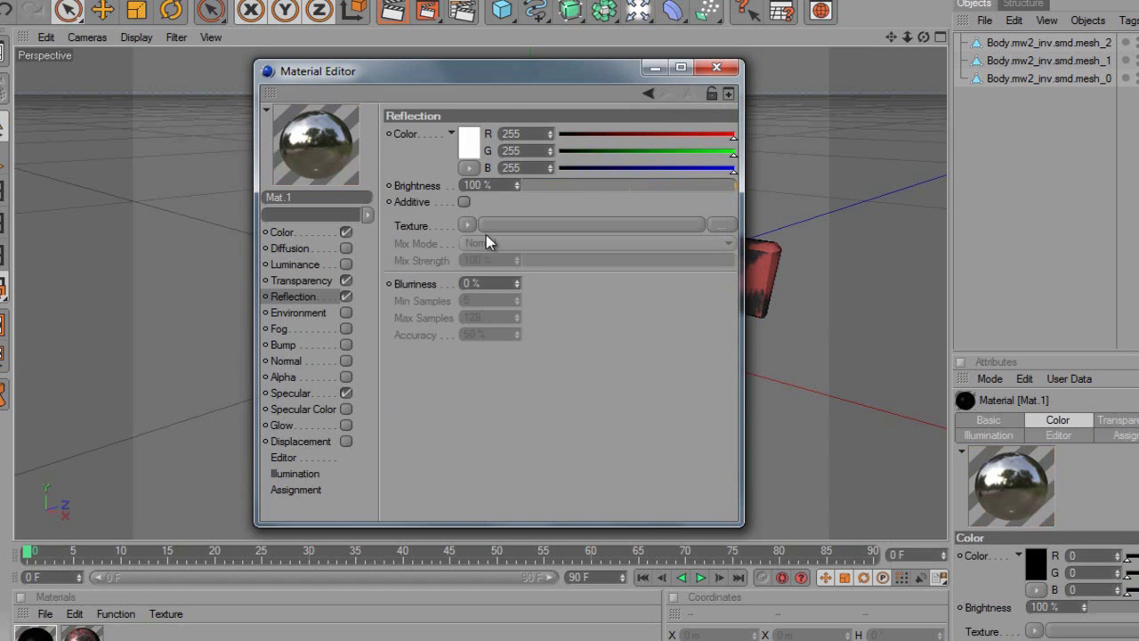
double_click(488, 184)
text(15)
key(Return)
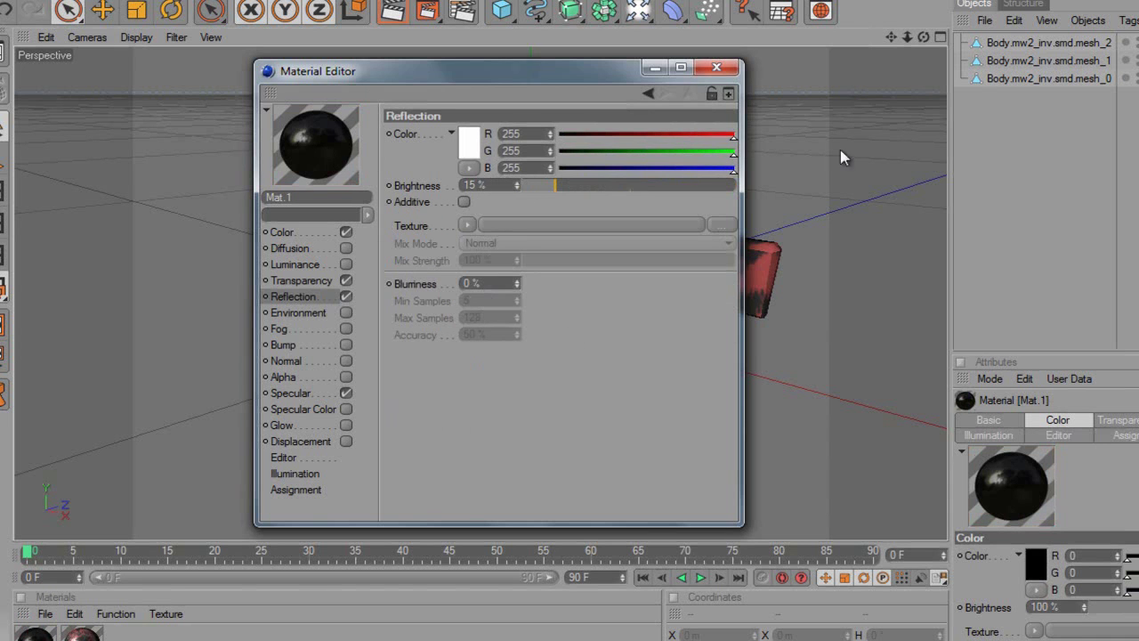
- Apply the black Mat.1 material to the rifle's scope
click(716, 67)
drag(79, 633, 548, 191)
click(1043, 313)
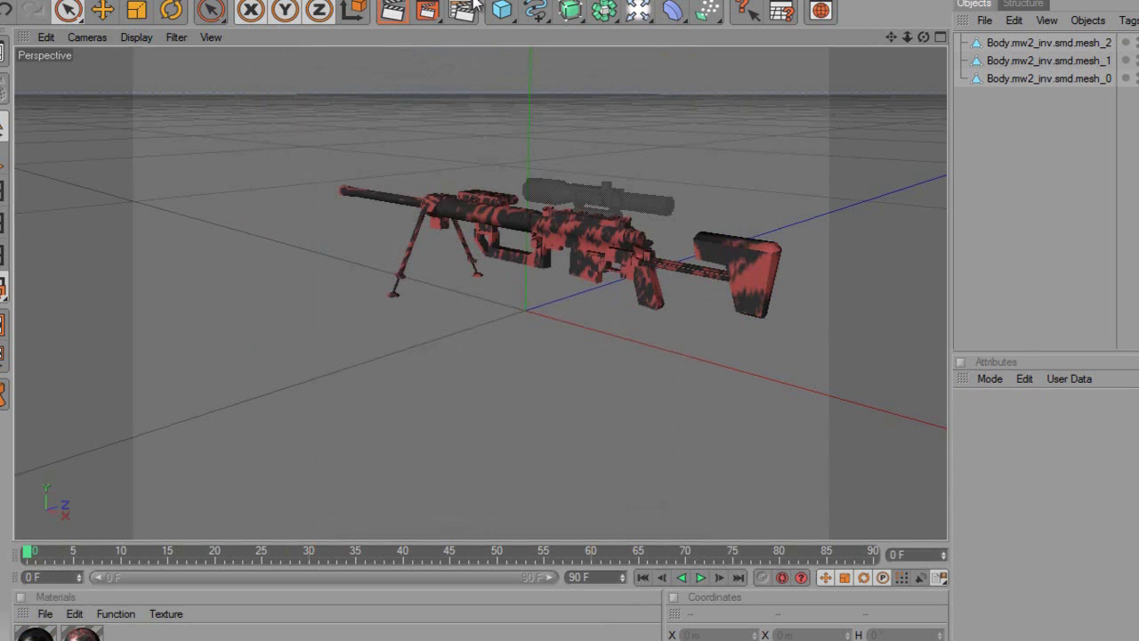
key(ctrl+r)
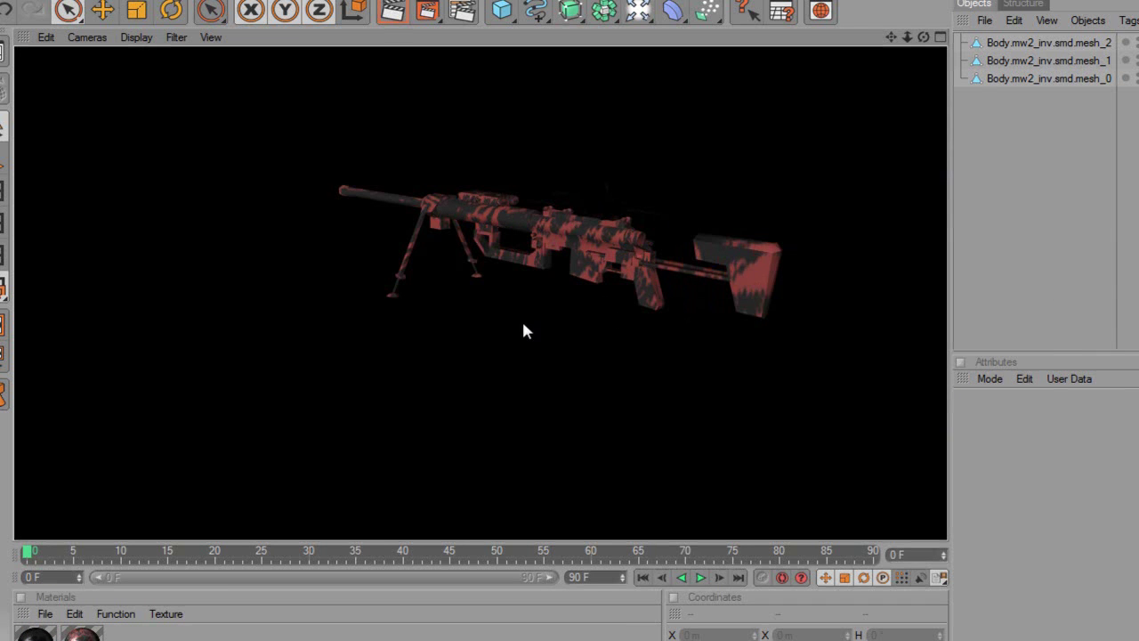
click(529, 130)
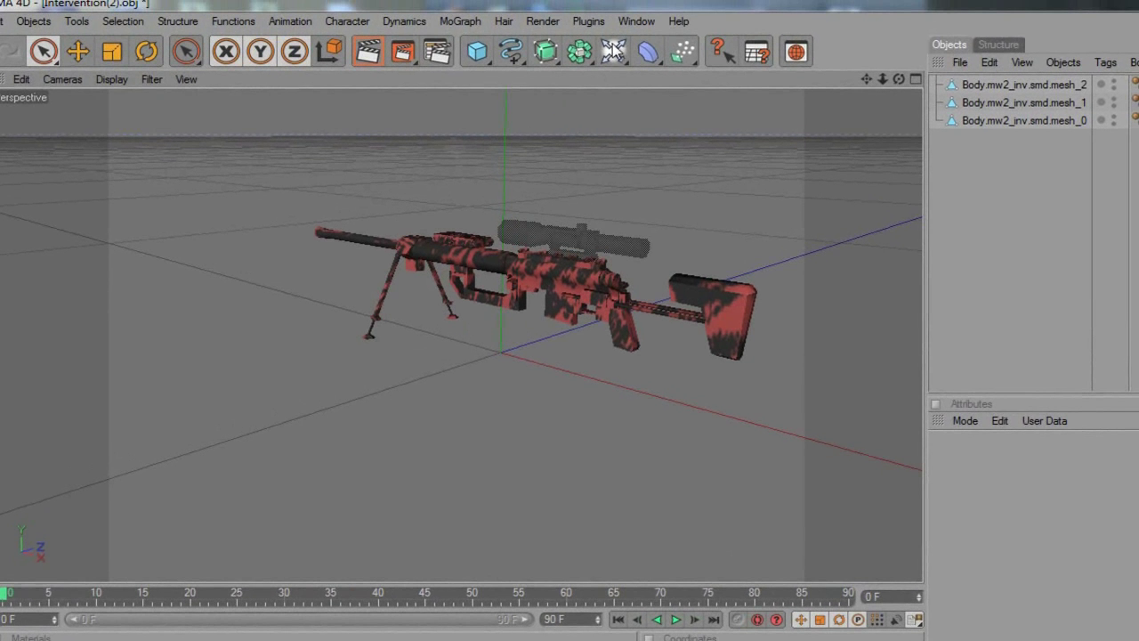
click(614, 52)
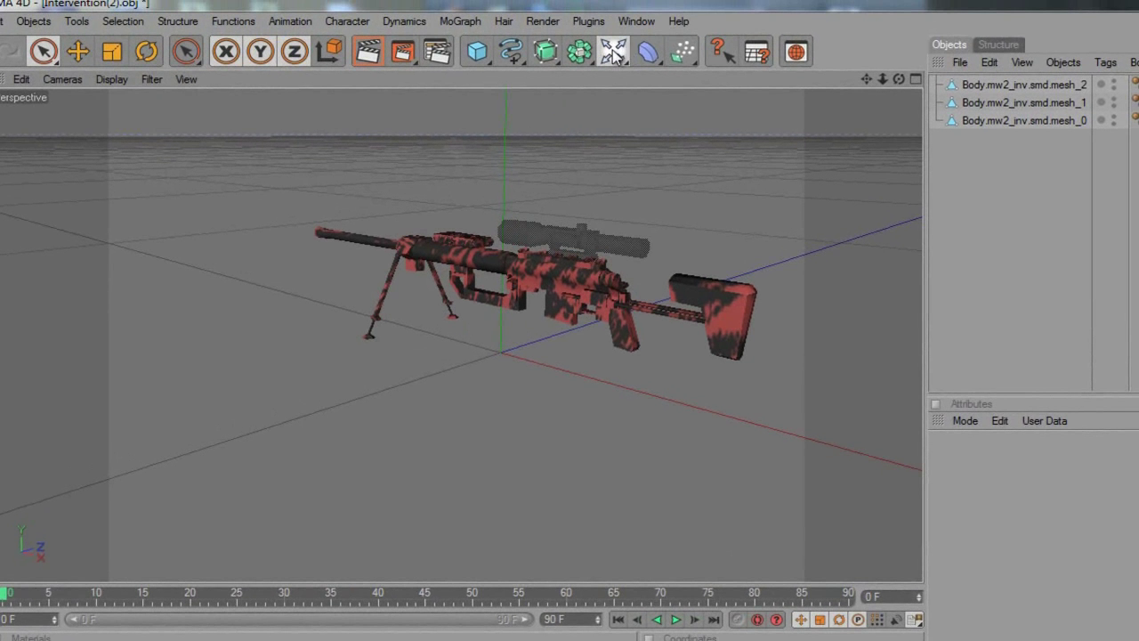
- Add a Floor object and a Sky object to the scene
click(819, 142)
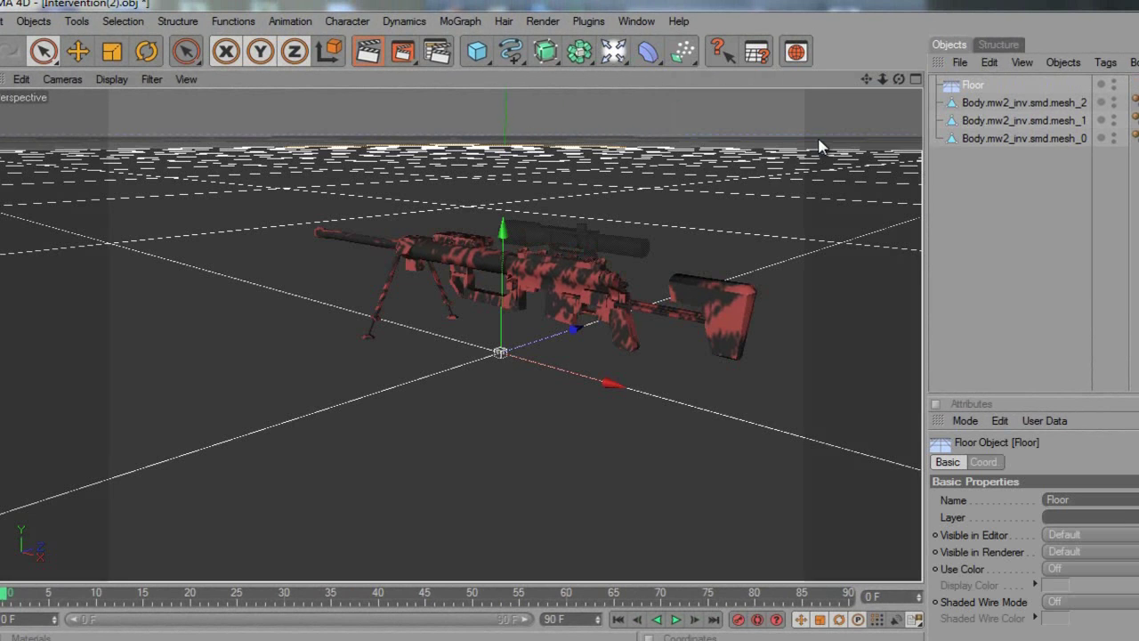
click(614, 52)
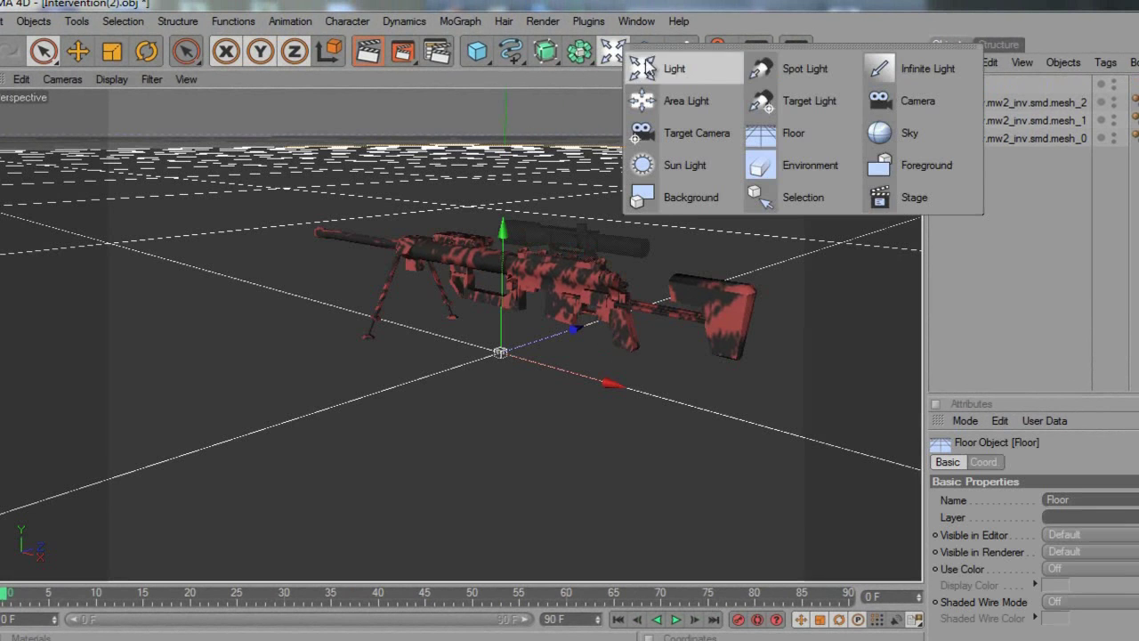
click(899, 144)
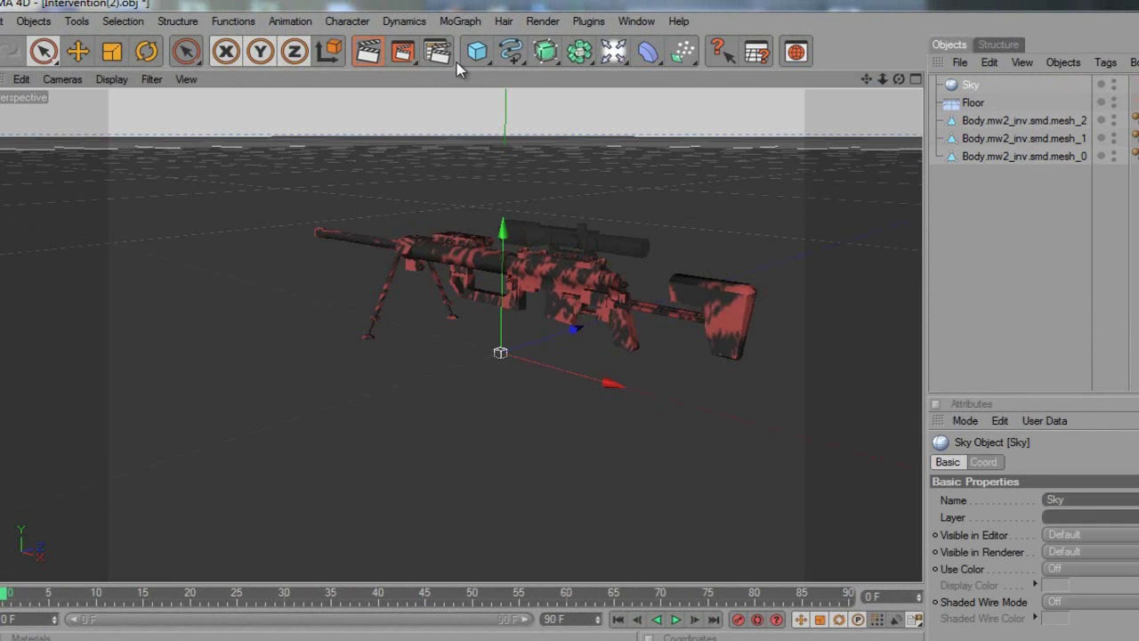
- Render a viewport preview, lower the camera near ground level, and render again
click(367, 53)
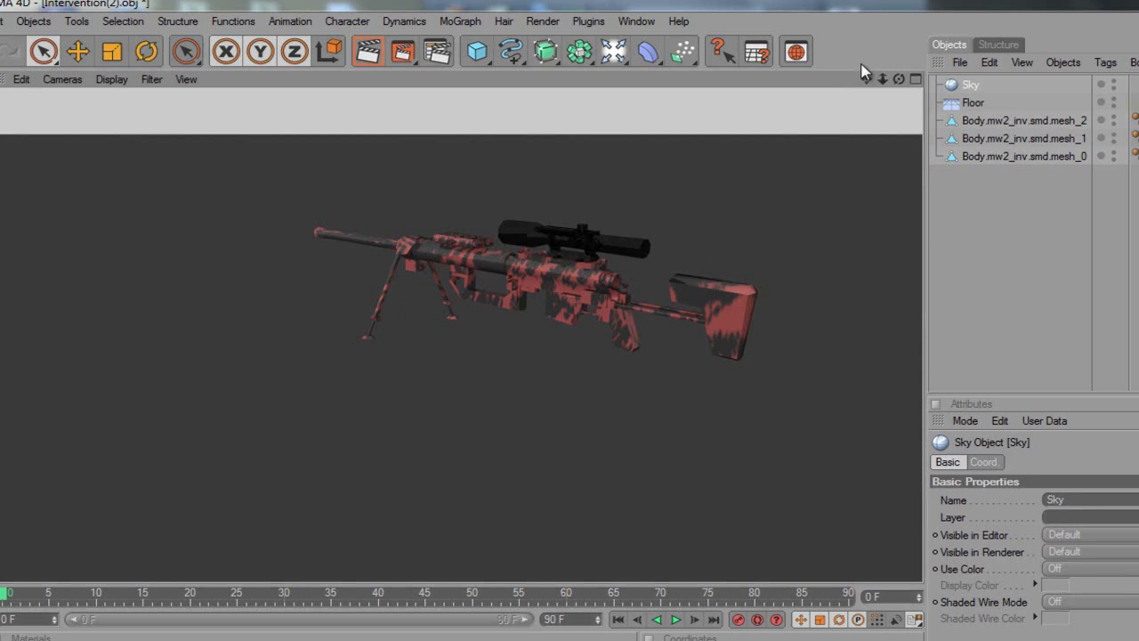
mouse_move(901, 87)
mouse_down()
mouse_move(634, 374)
mouse_move(584, 373)
mouse_move(668, 384)
mouse_move(620, 384)
mouse_move(633, 386)
mouse_move(613, 333)
mouse_move(597, 399)
mouse_move(628, 395)
mouse_move(913, 113)
mouse_up()
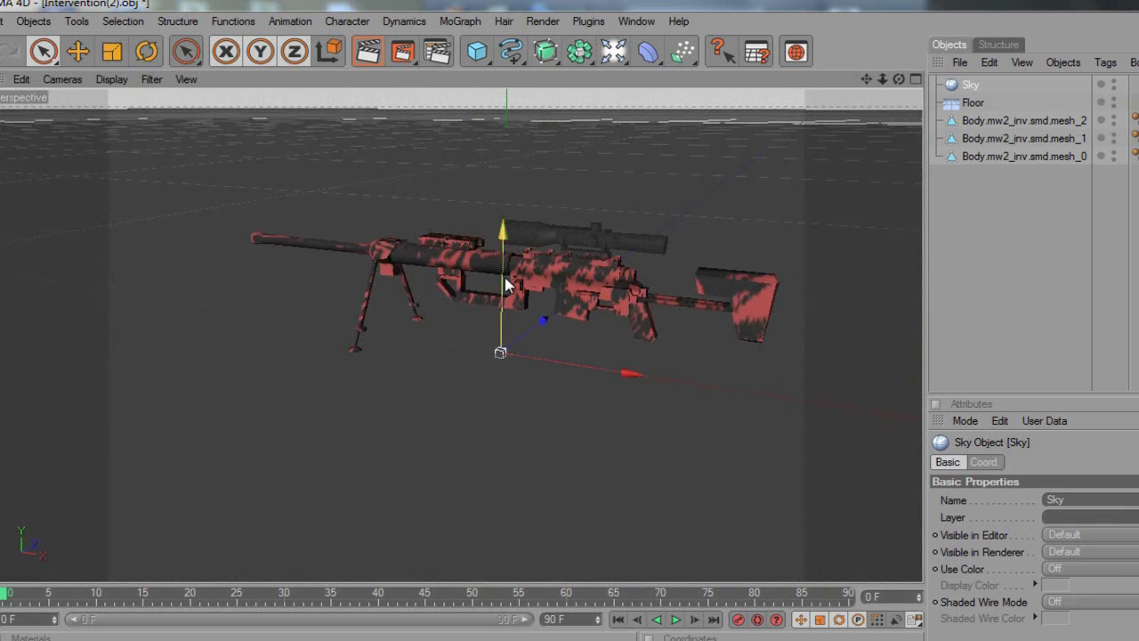
click(368, 54)
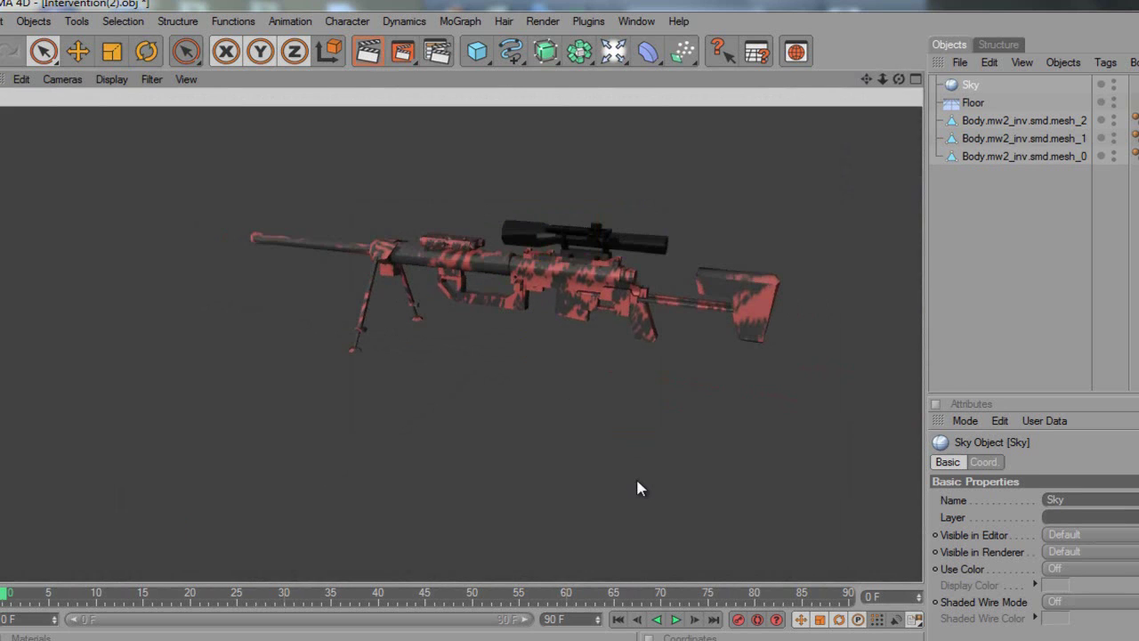